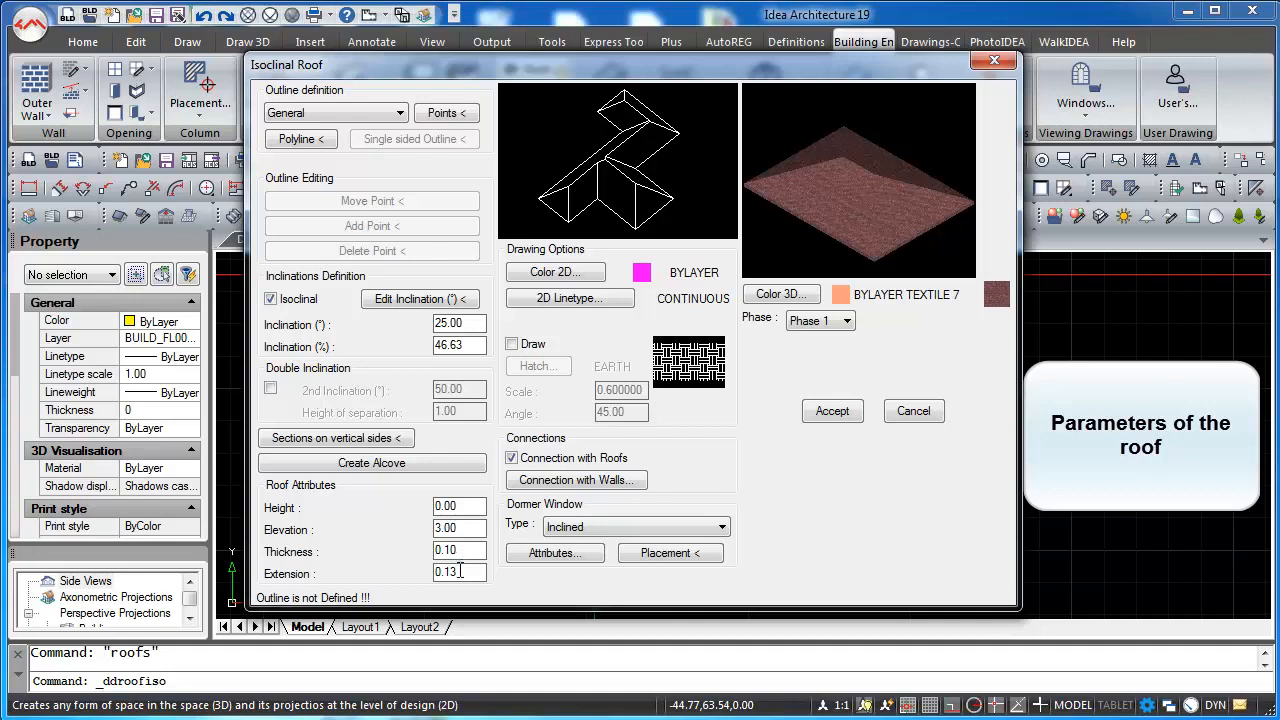
- Browse the hatch pattern library for the roof and leave hatch drawing disabled
left_click(513, 345)
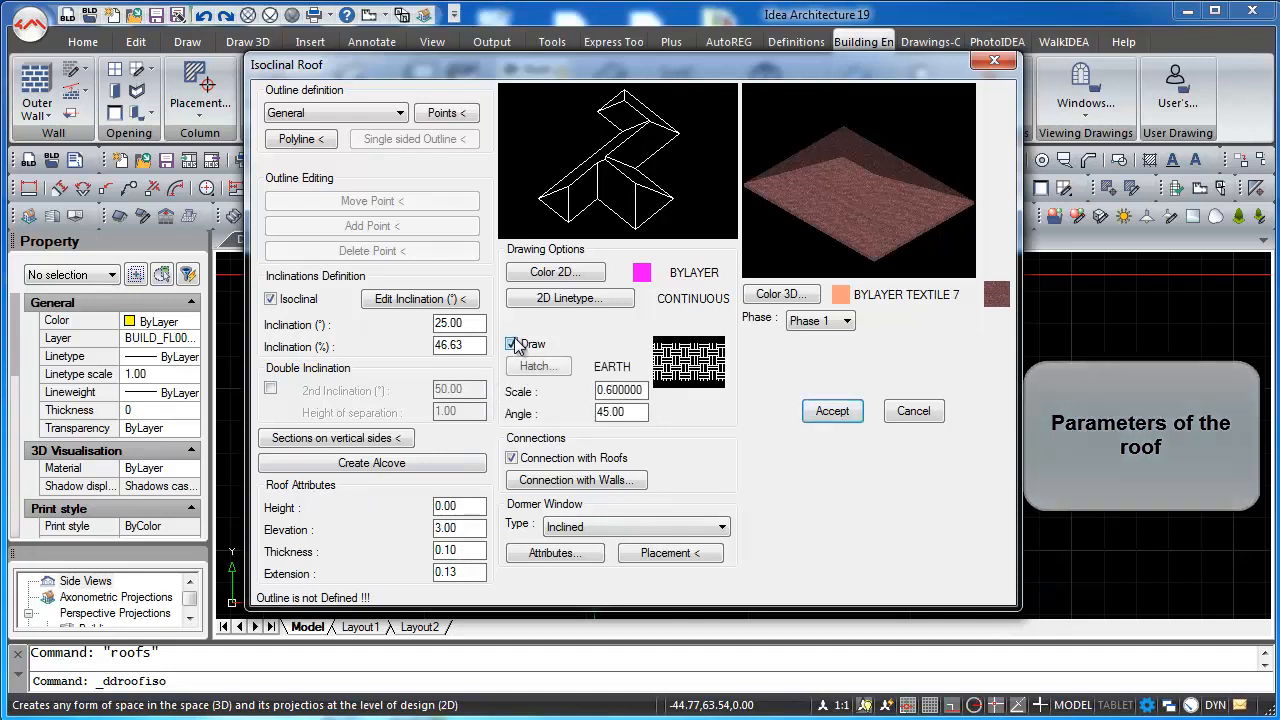
left_click(538, 367)
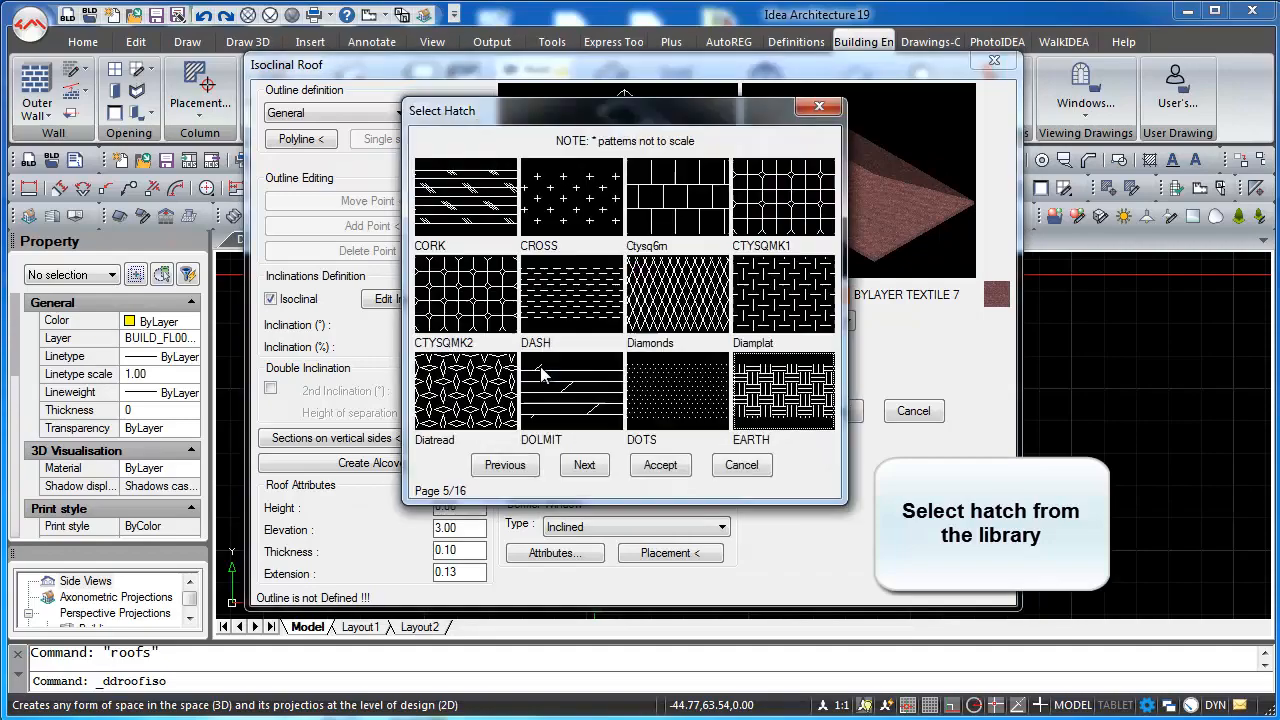
left_click(584, 465)
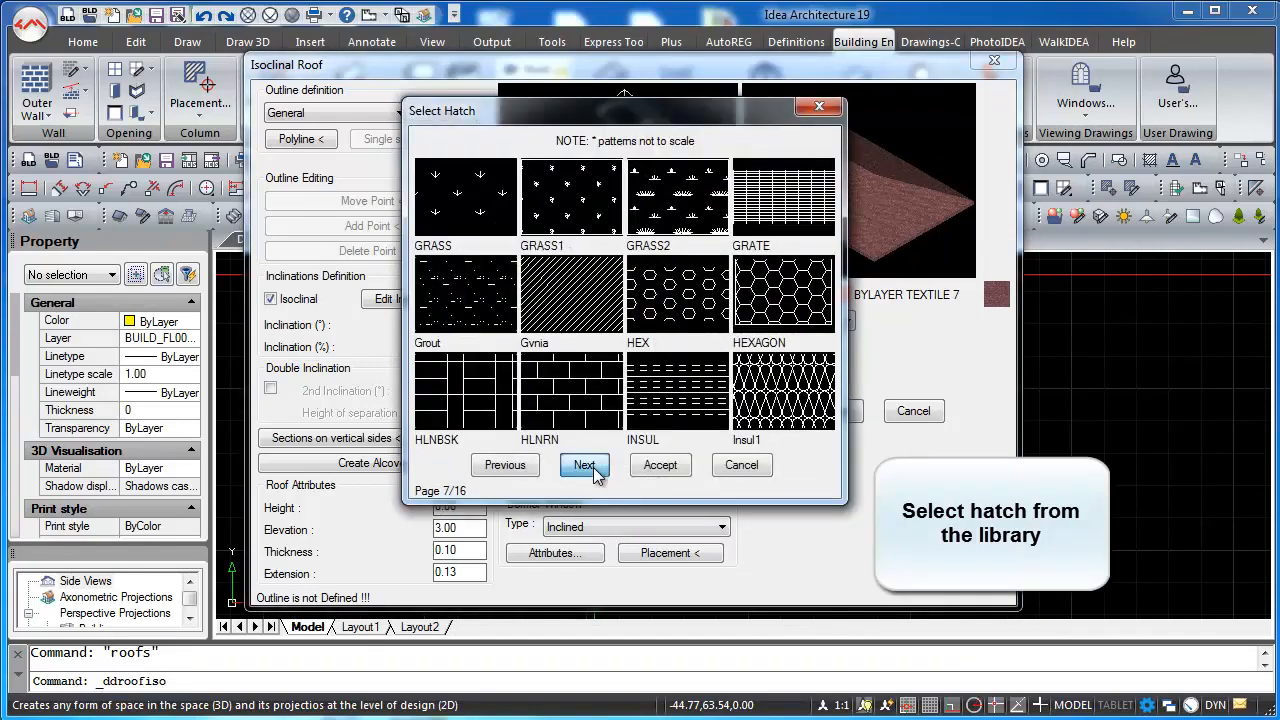
left_click(586, 465)
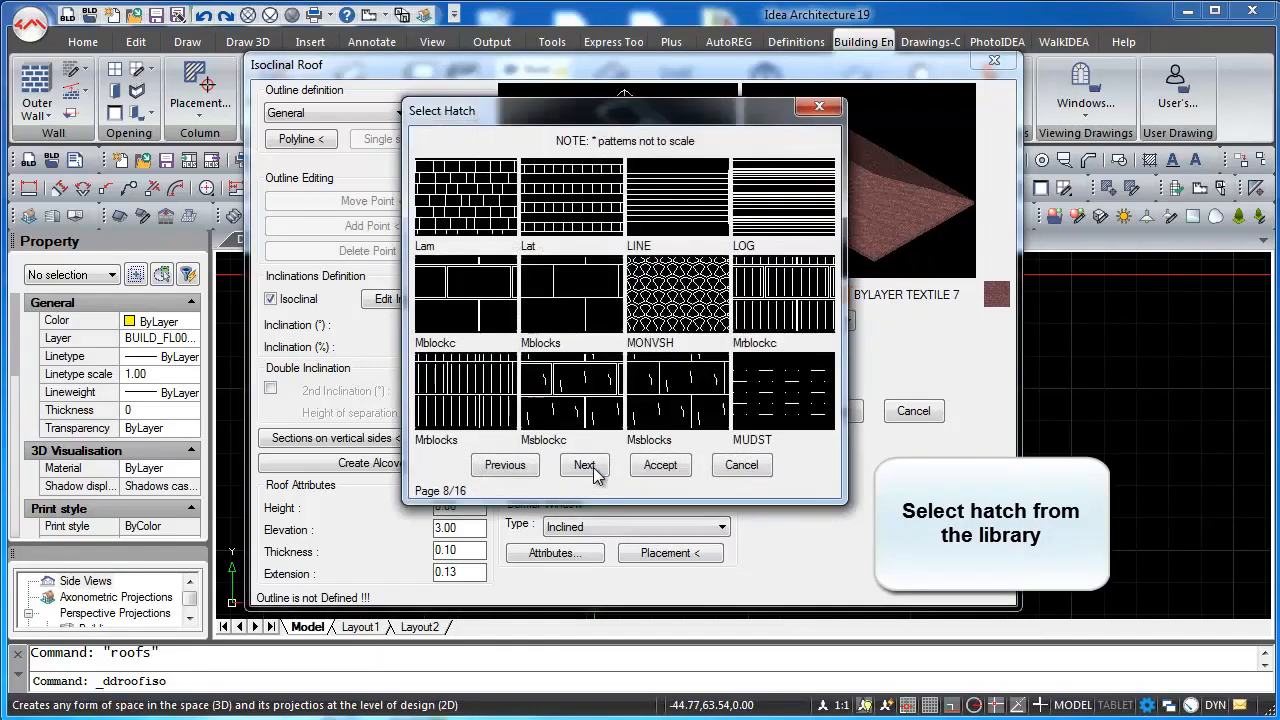
left_click(586, 465)
left_click(592, 472)
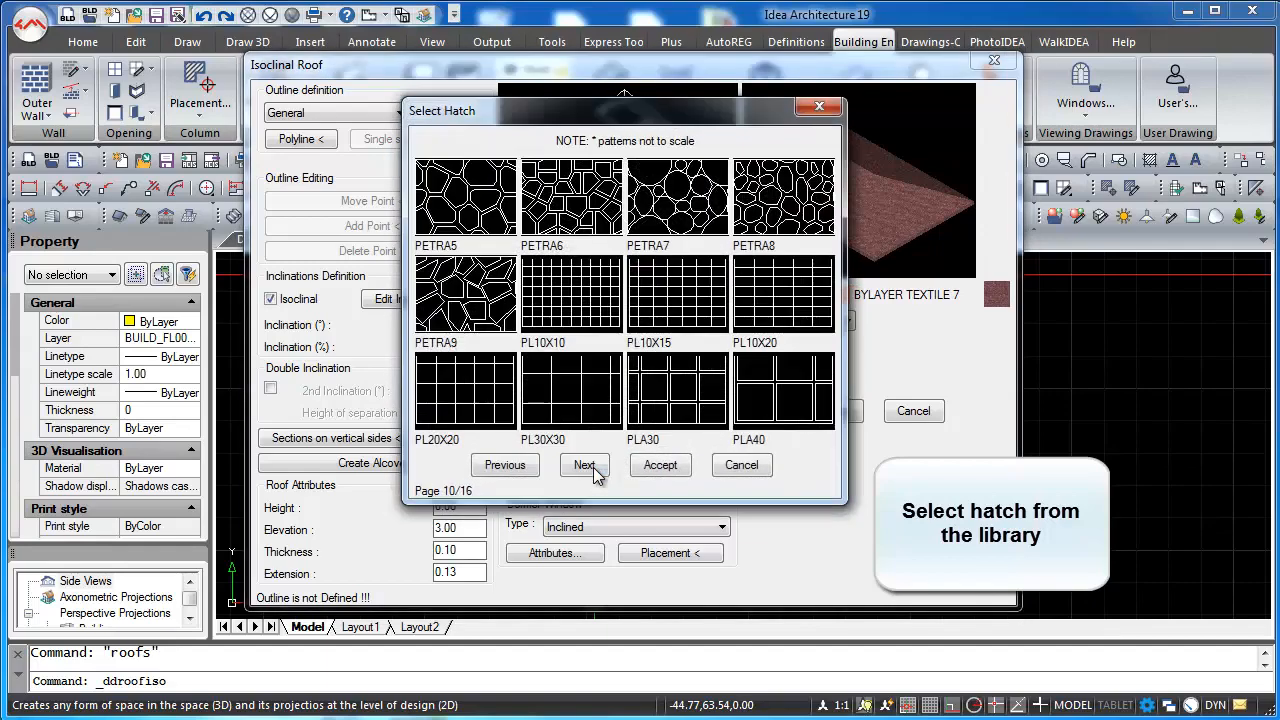
left_click(592, 472)
left_click(586, 466)
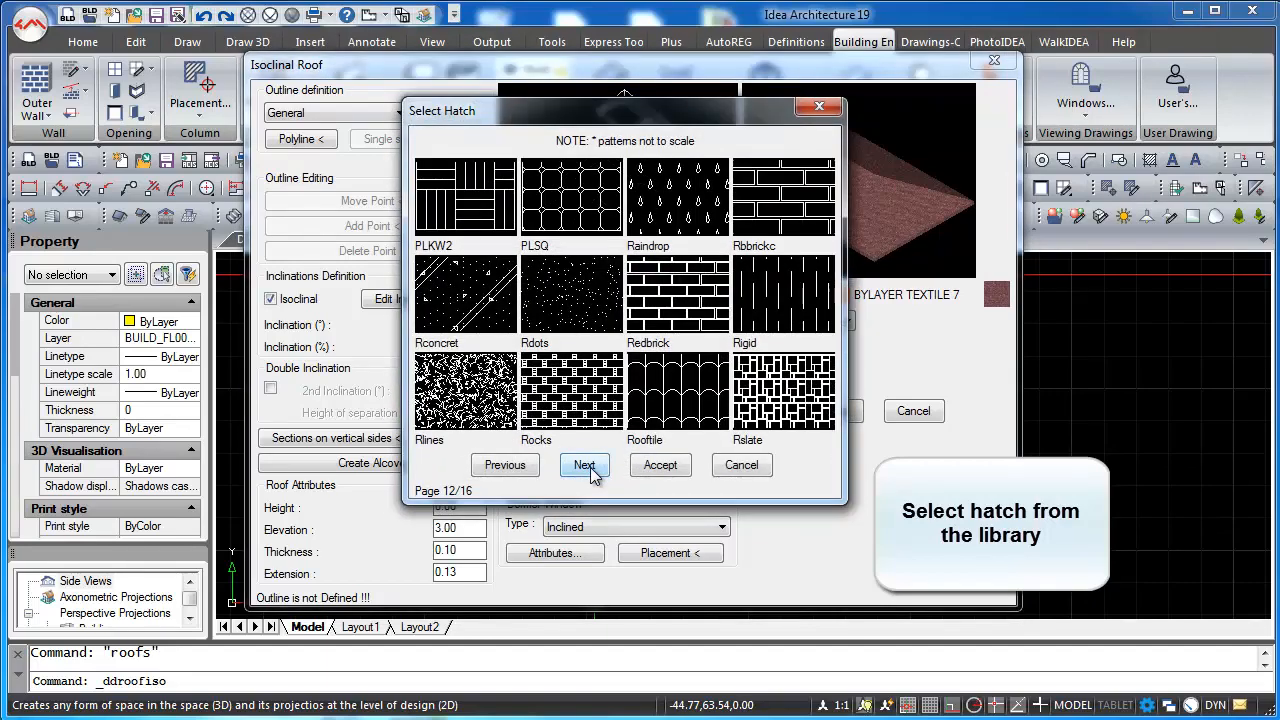
left_click(586, 466)
left_click(586, 466)
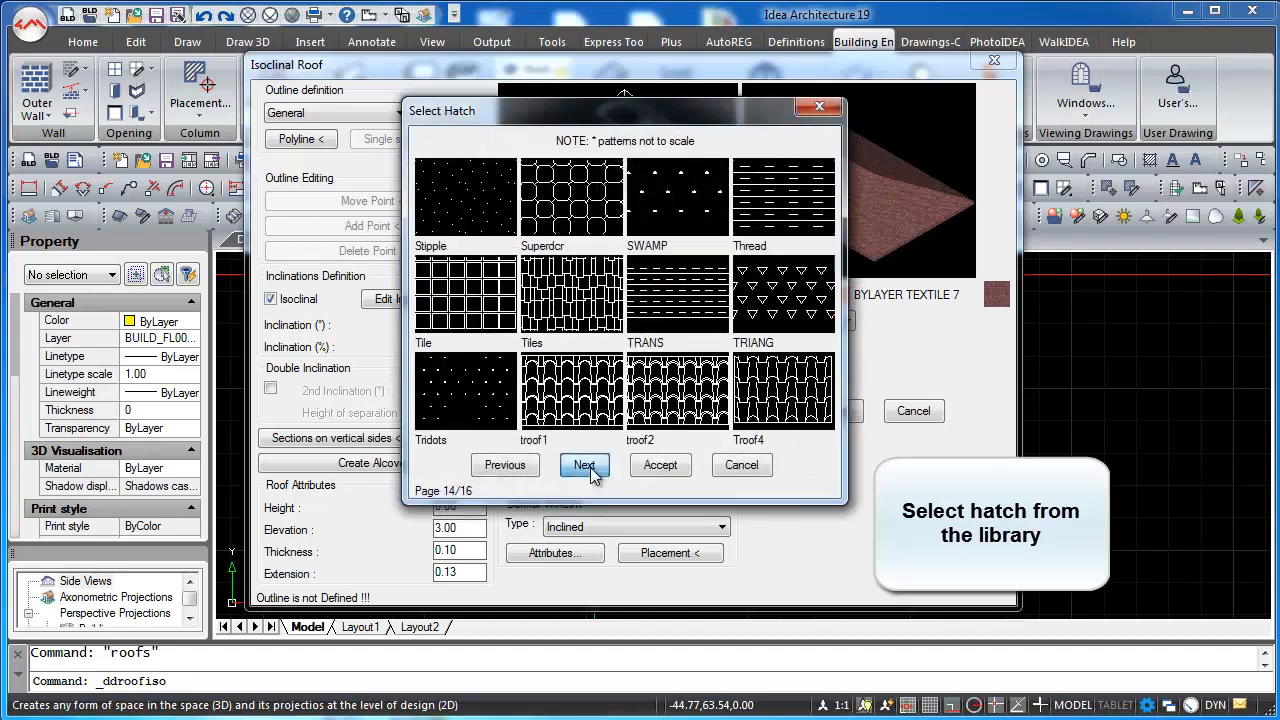
left_click(586, 466)
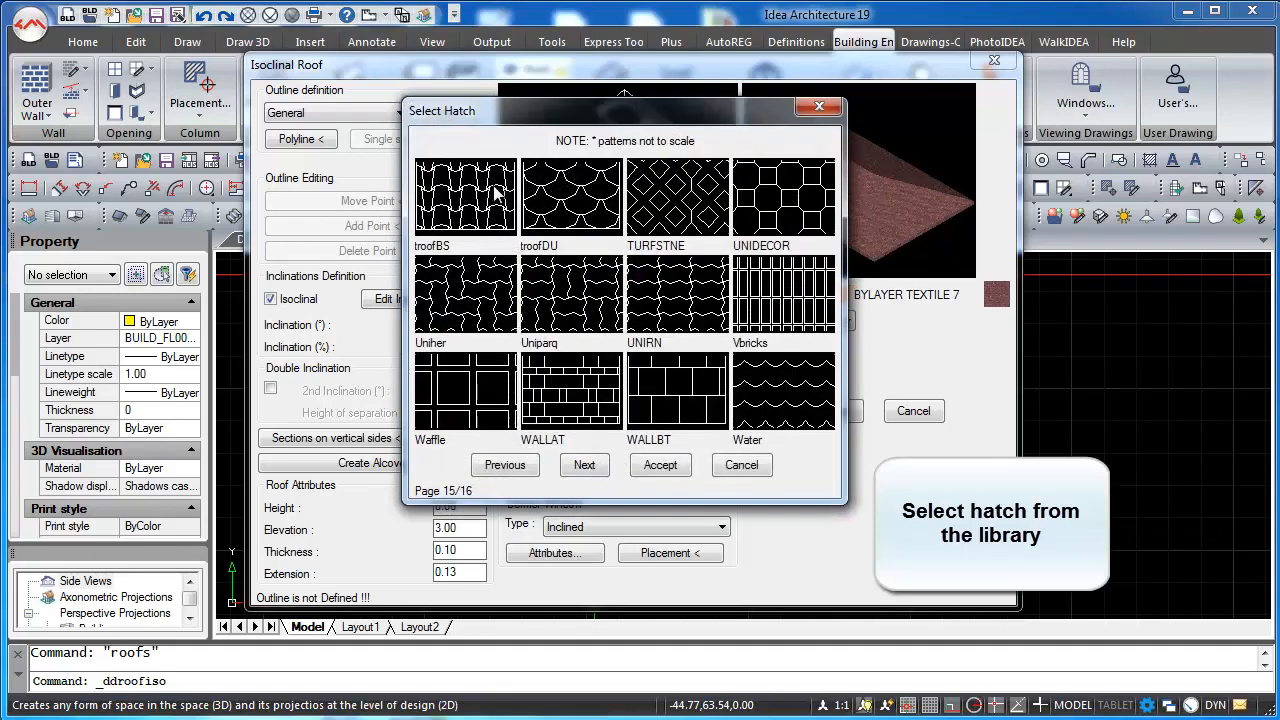
left_click(660, 465)
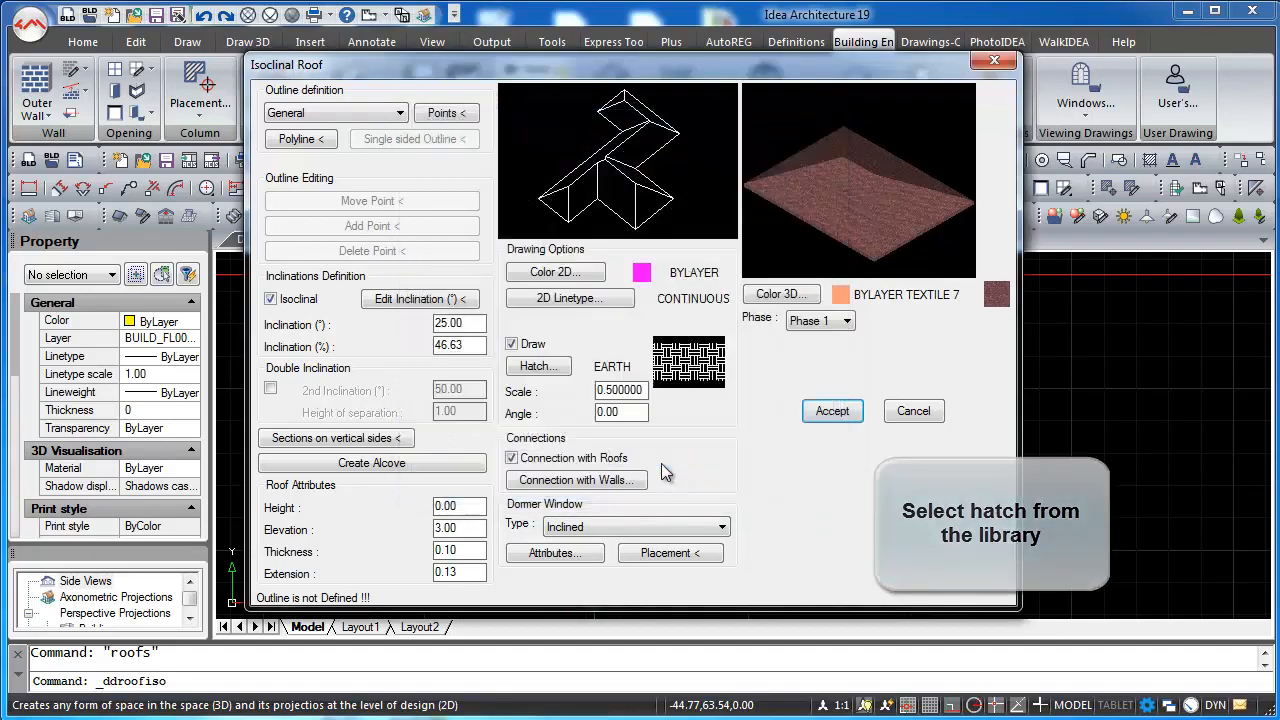
left_click(516, 344)
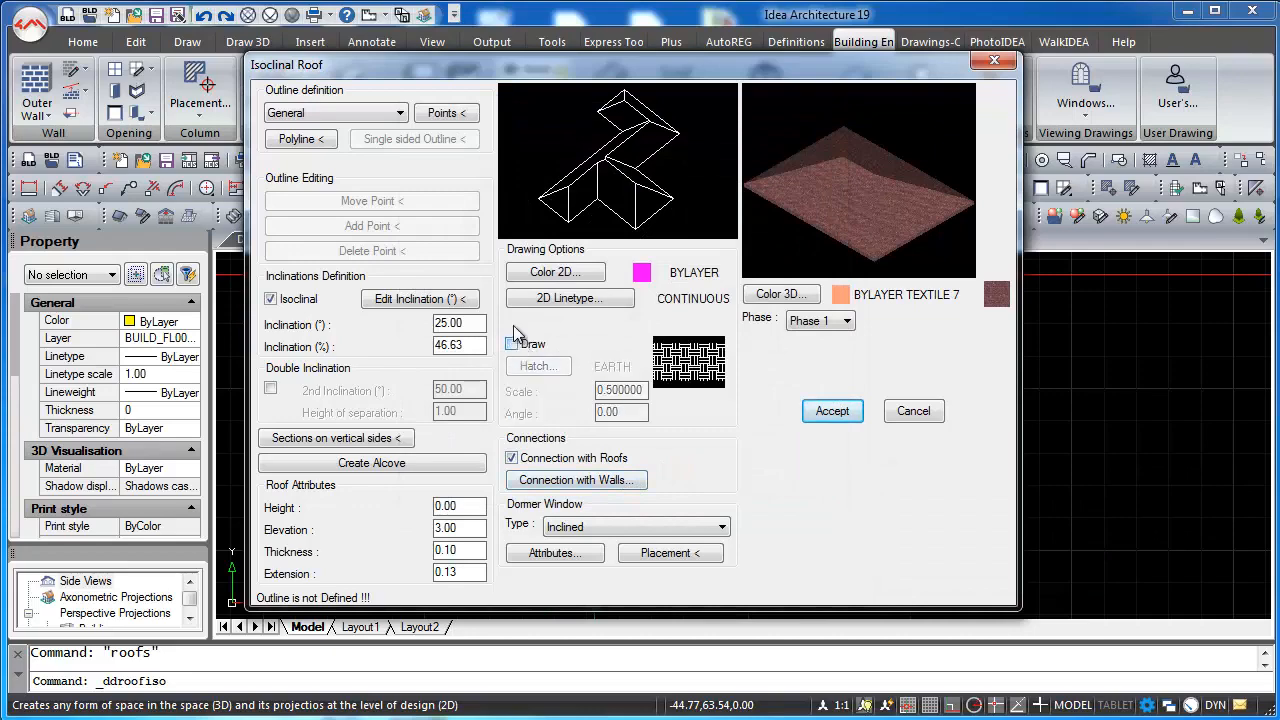
- Review the 2D color palette and the 3D material list for the roof without changing either
left_click(555, 272)
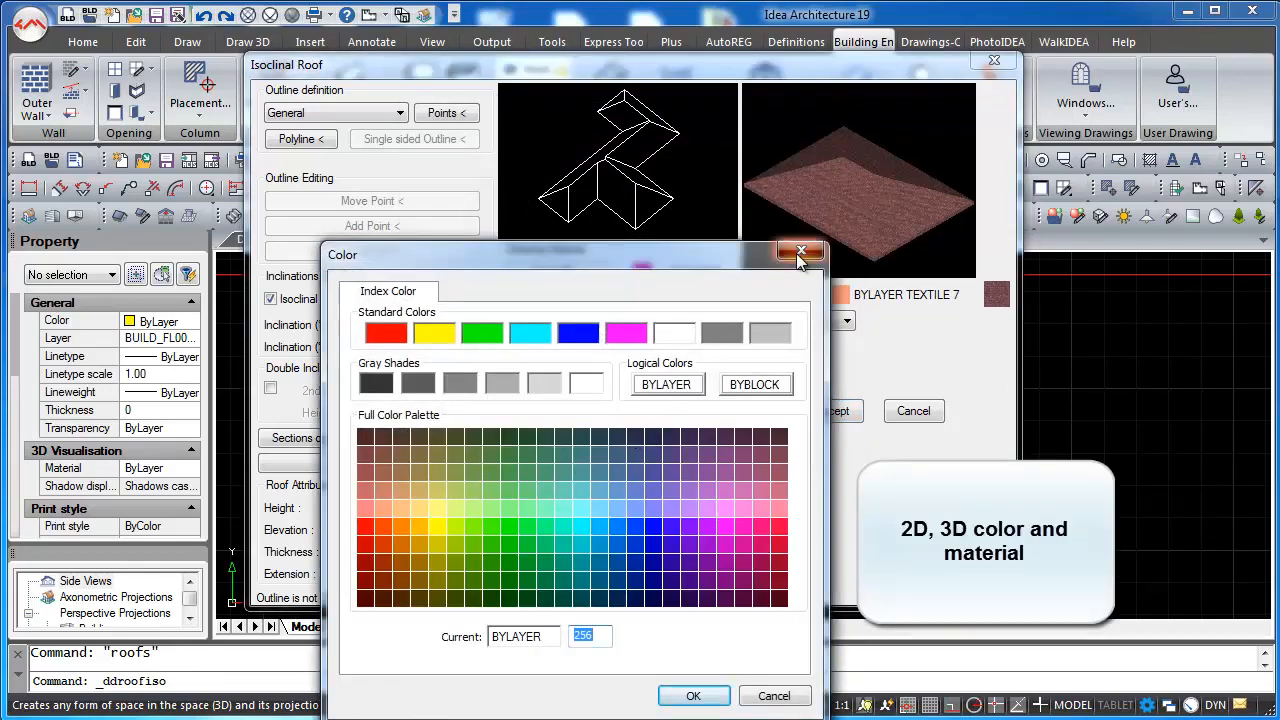
left_click(801, 251)
left_click(788, 295)
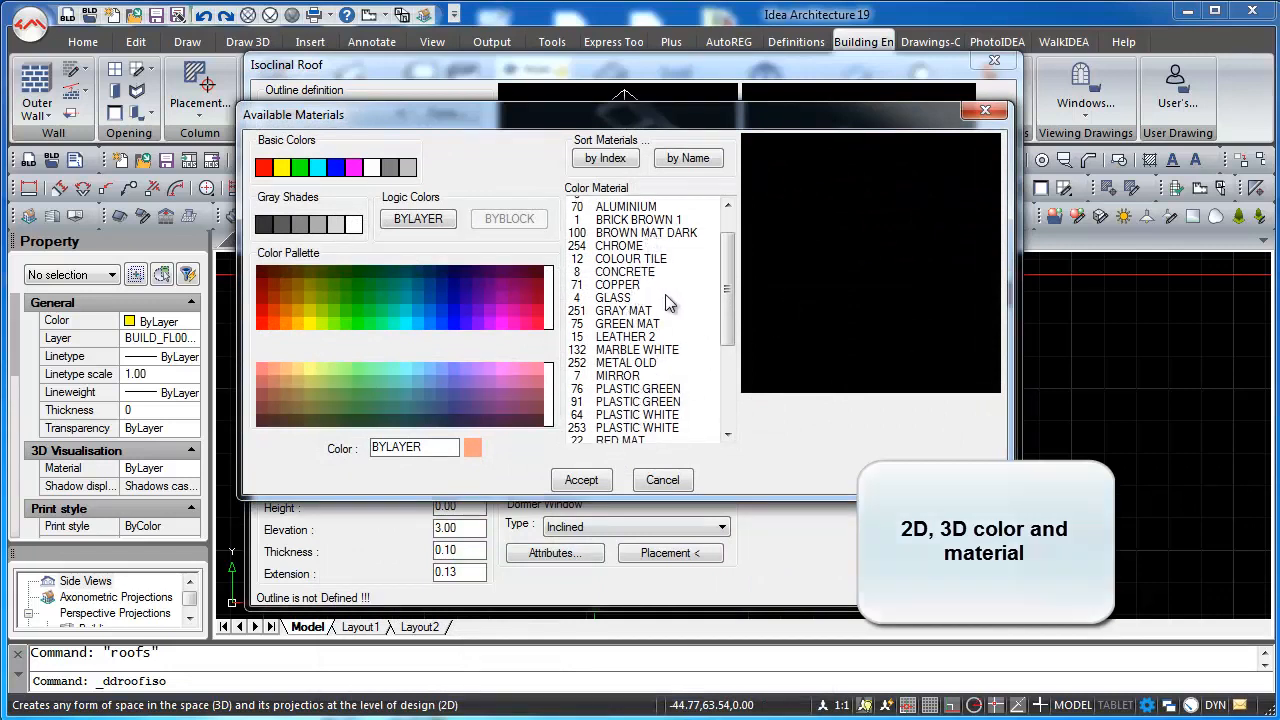
scroll(668, 305, "down", 5)
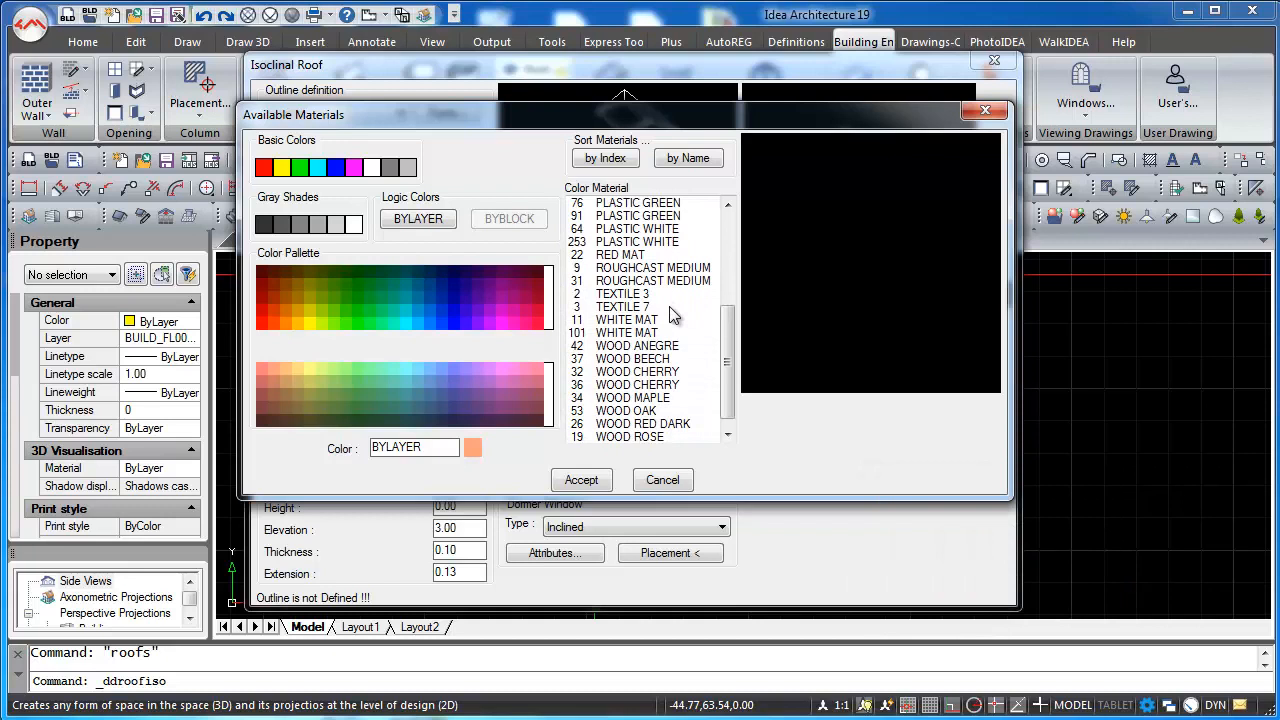
scroll(674, 317, "down", 1)
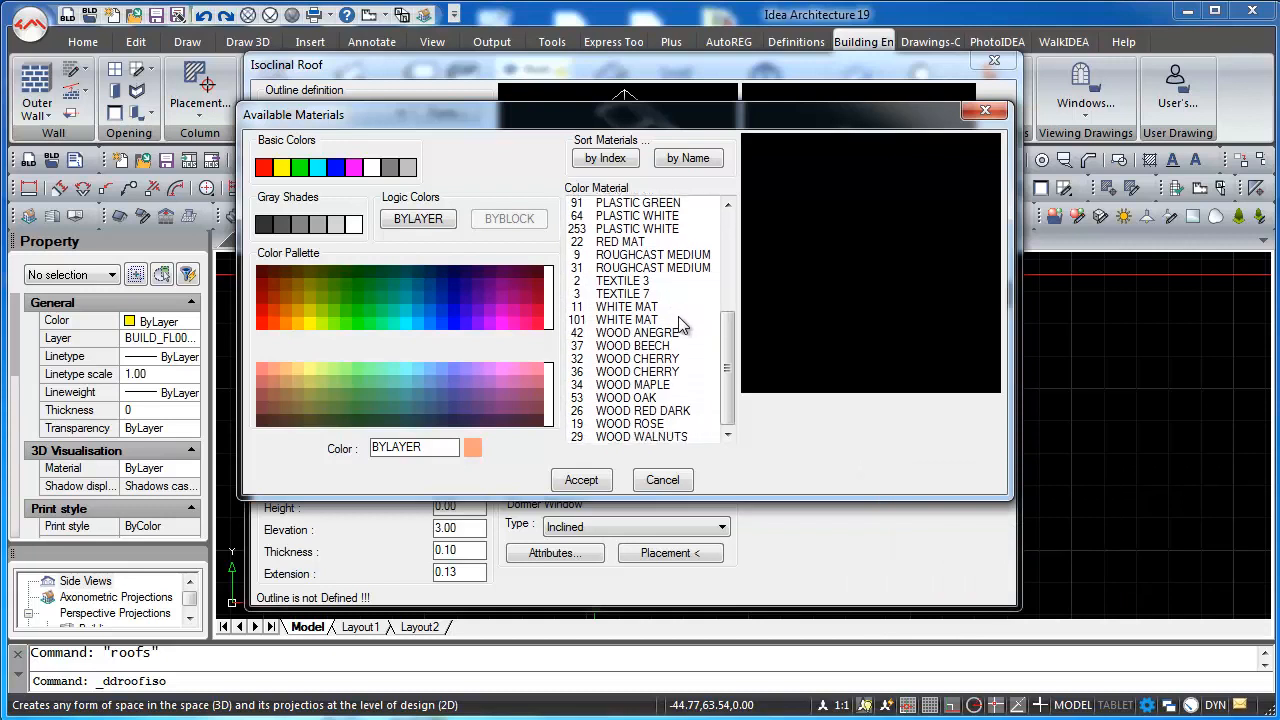
left_click(662, 481)
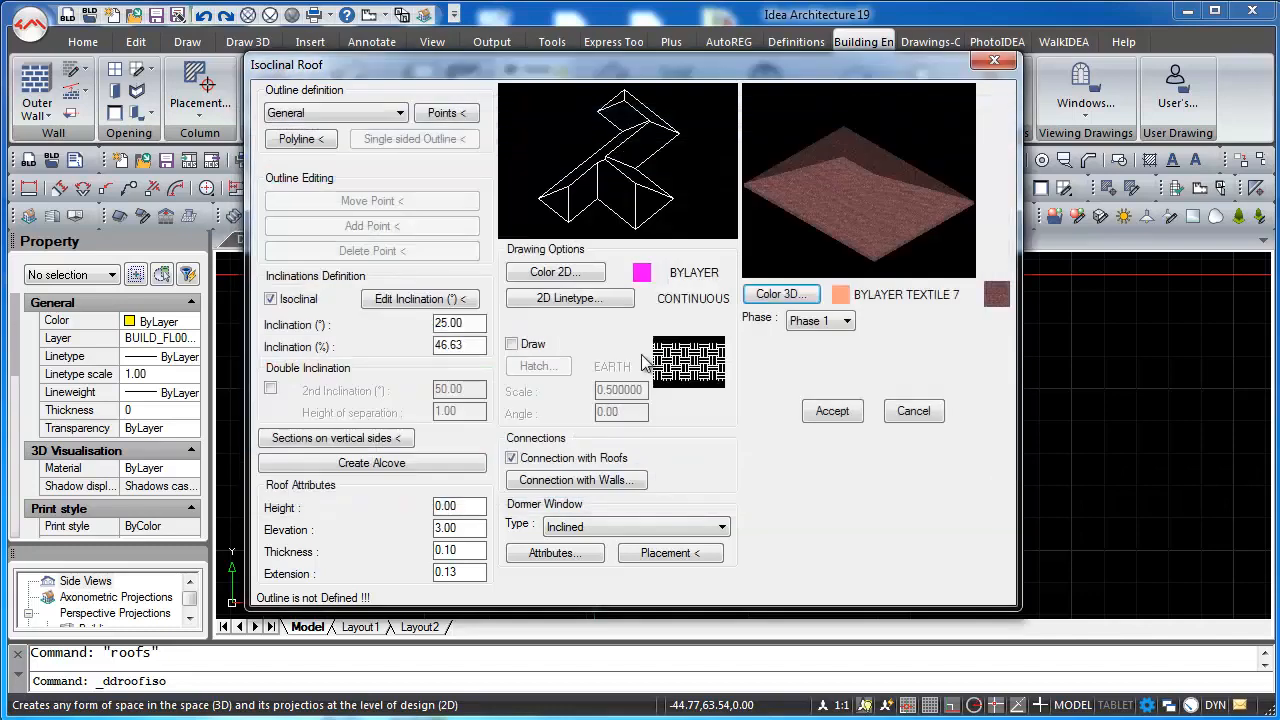
- Create the isoclinal roof by defining its outline through points at the six outer wall corners of the floor plan
left_click(447, 112)
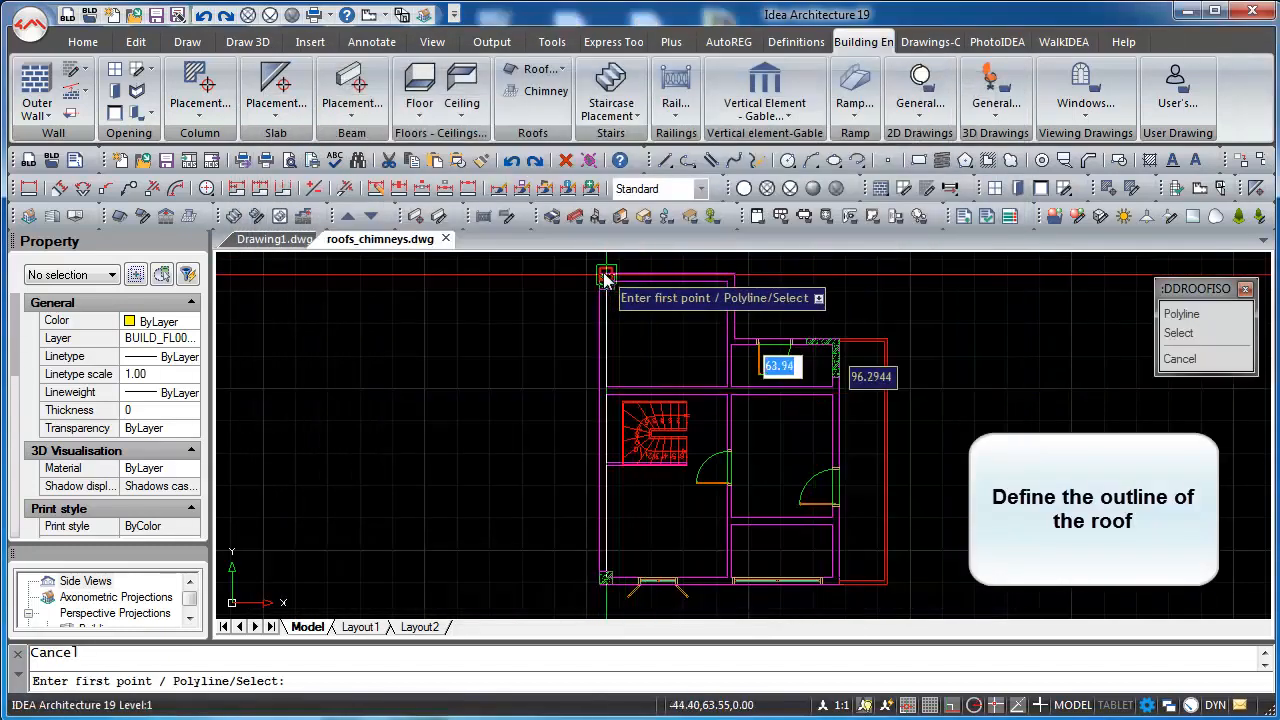
left_click(603, 280)
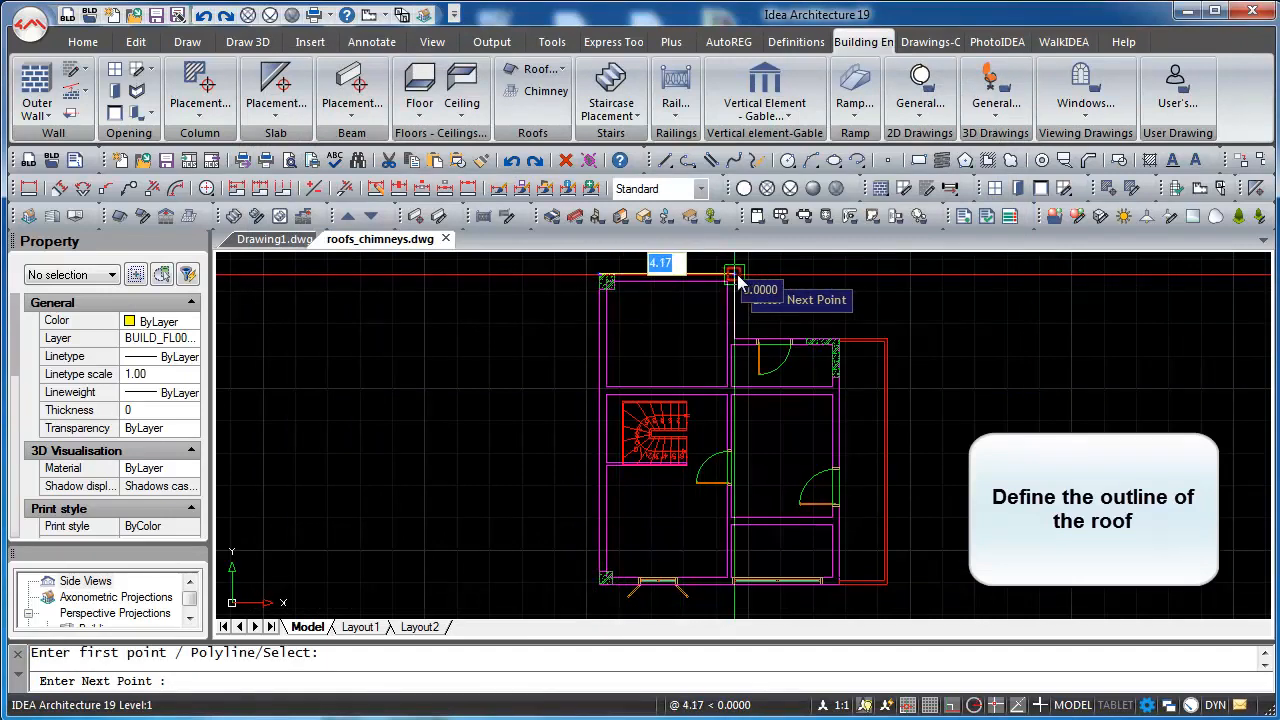
left_click(760, 348)
scroll(829, 350, "up", 4)
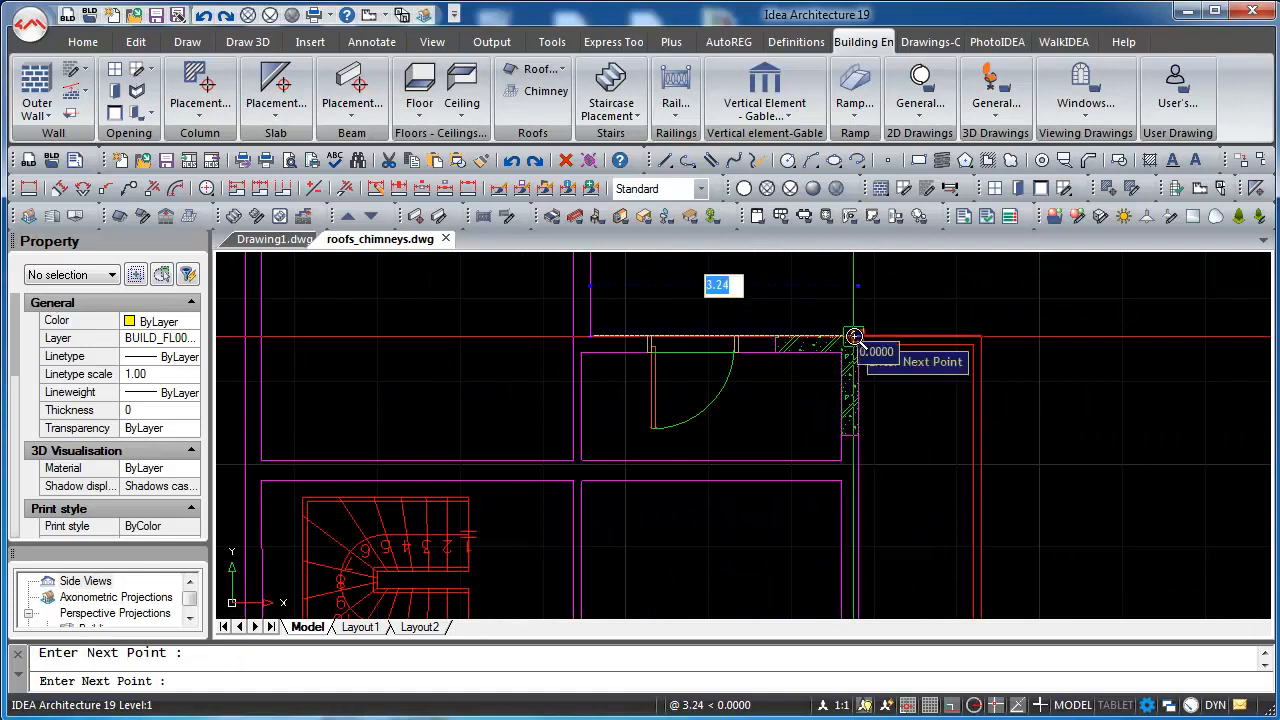
left_click(856, 336)
scroll(857, 337, "down", 4)
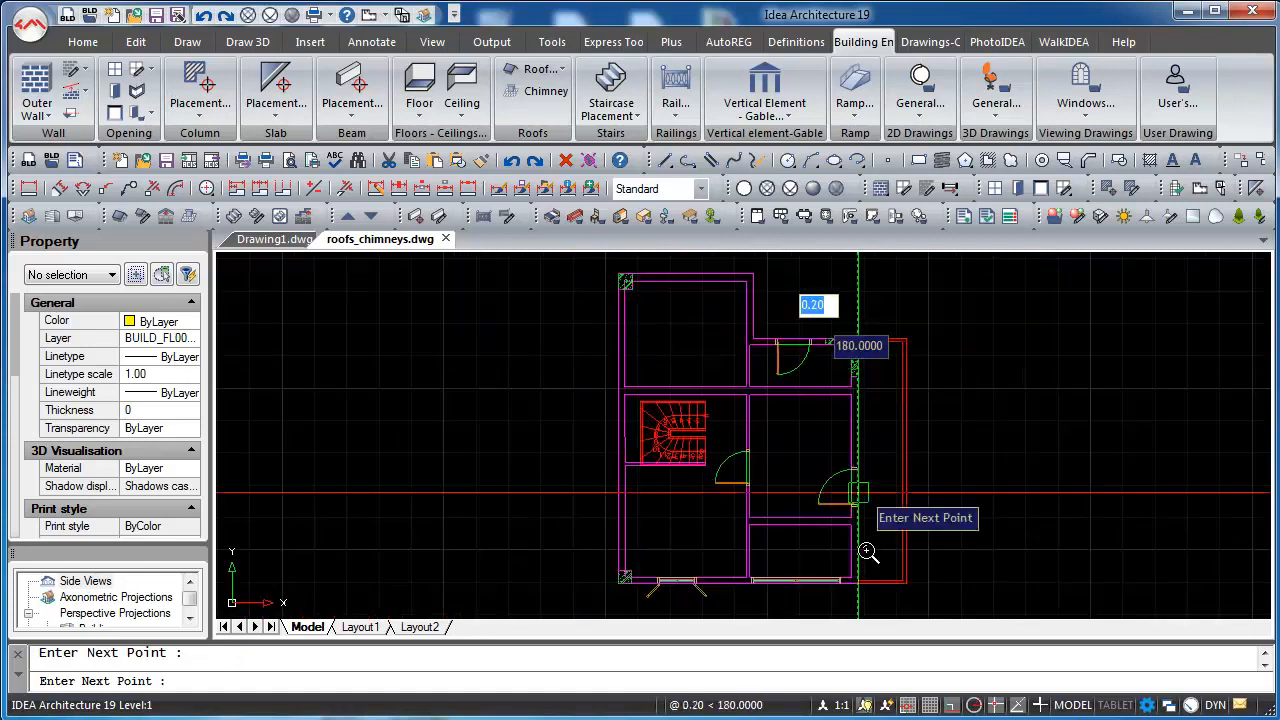
scroll(883, 604, "up", 2)
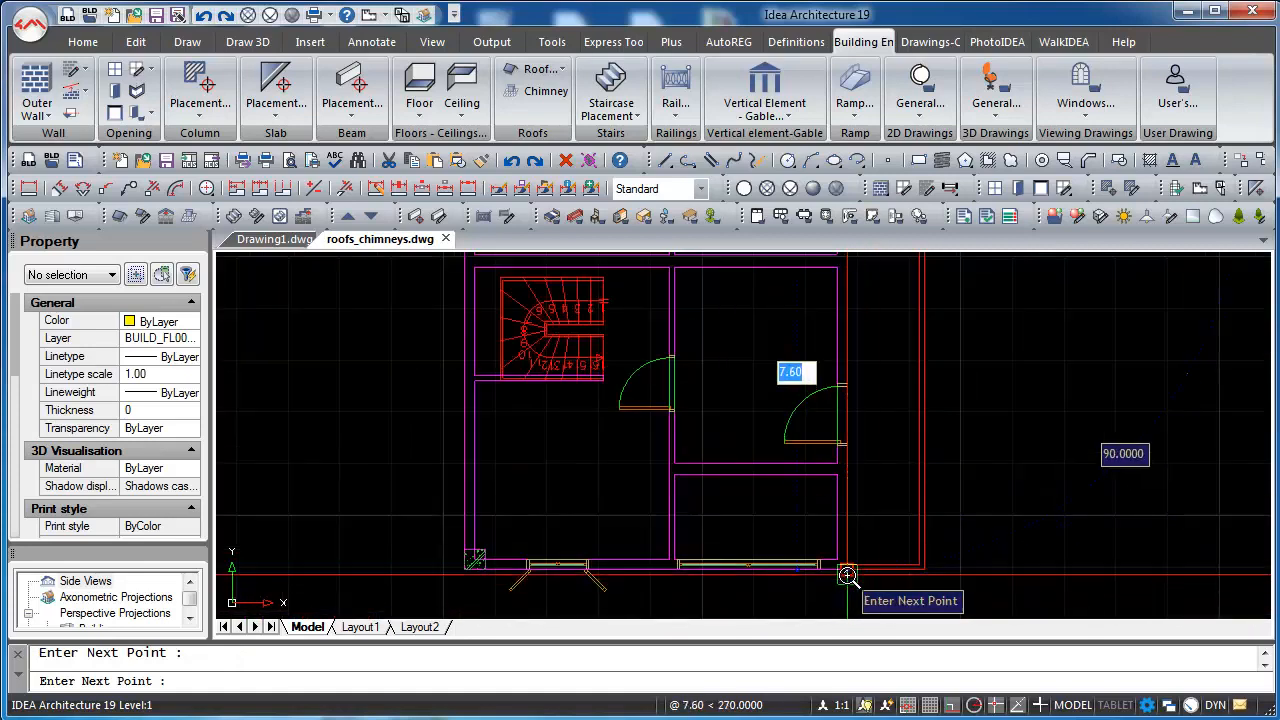
left_click(847, 575)
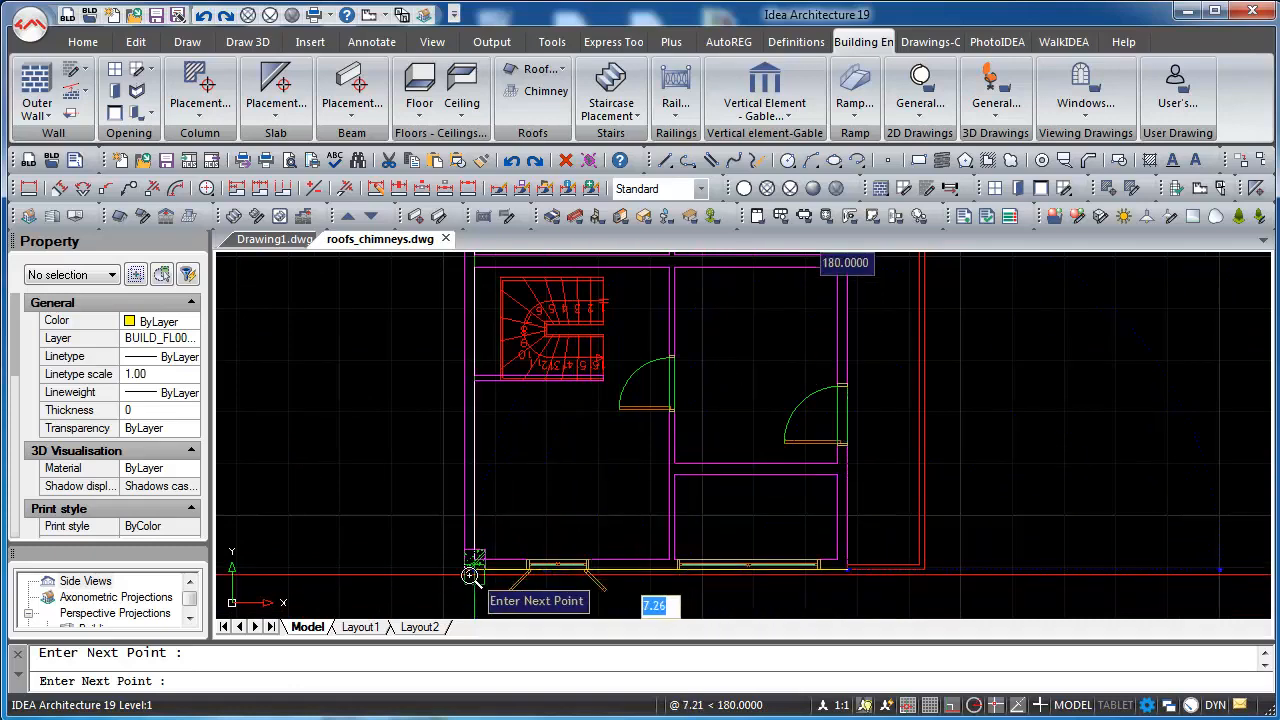
type("0.10")
right_click(465, 575)
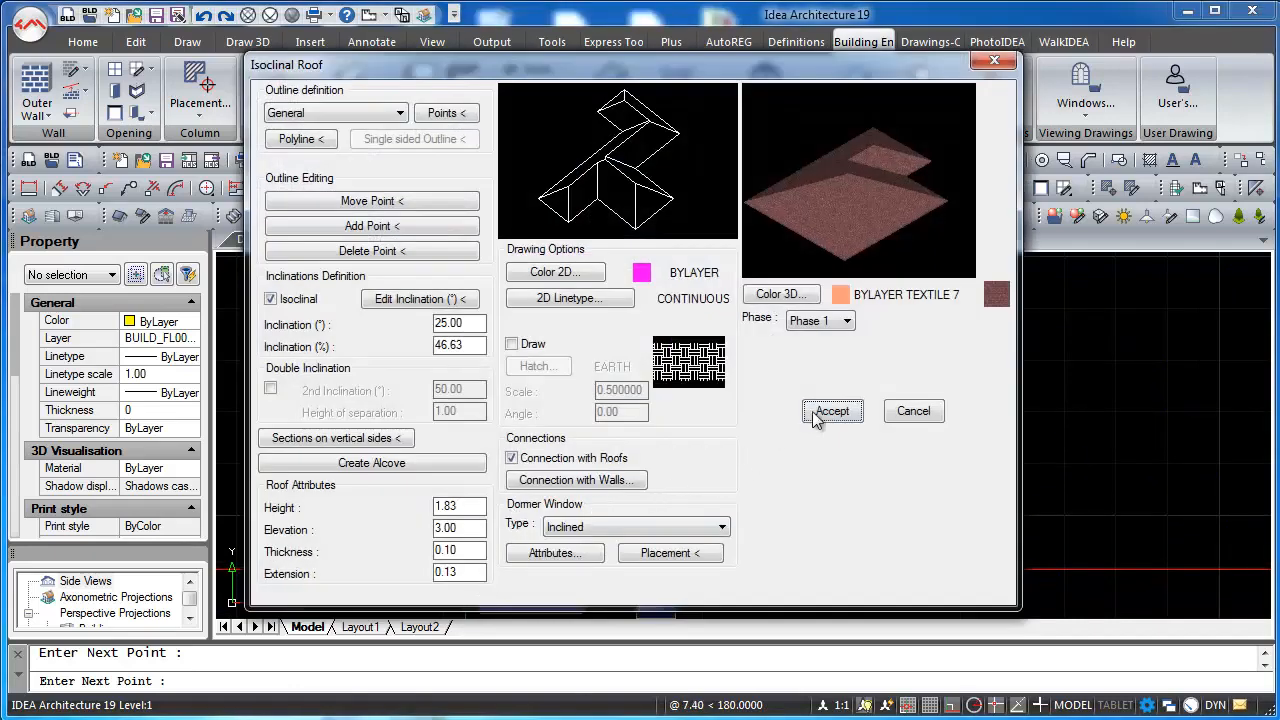
left_click(832, 411)
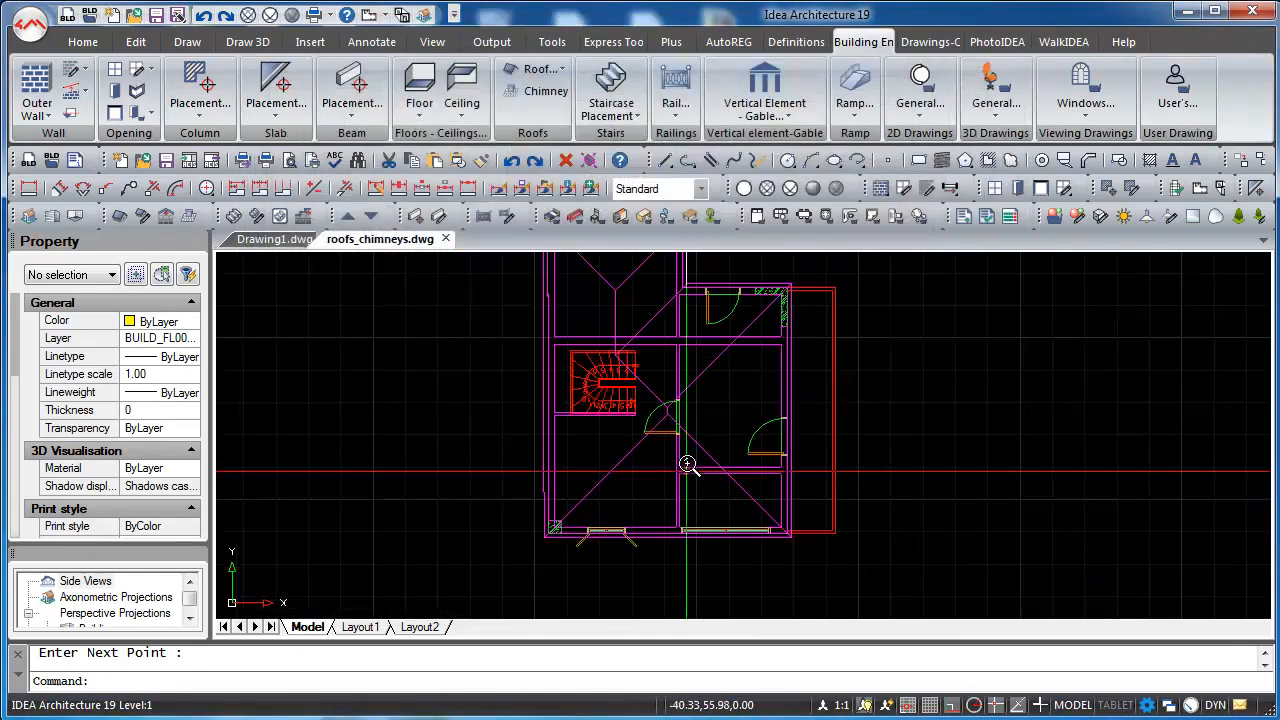
- Show the building in 3D with hidden lines removed and render it
middle_click_drag(687, 463, 691, 503)
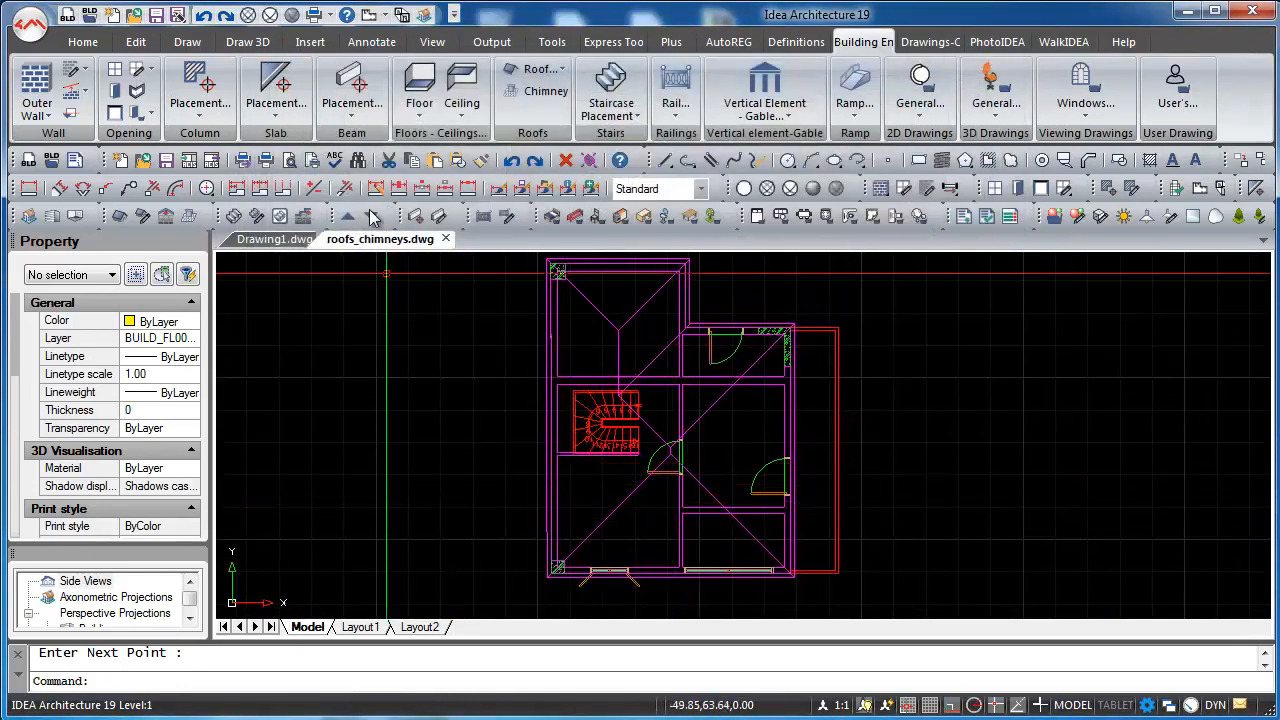
left_click(402, 16)
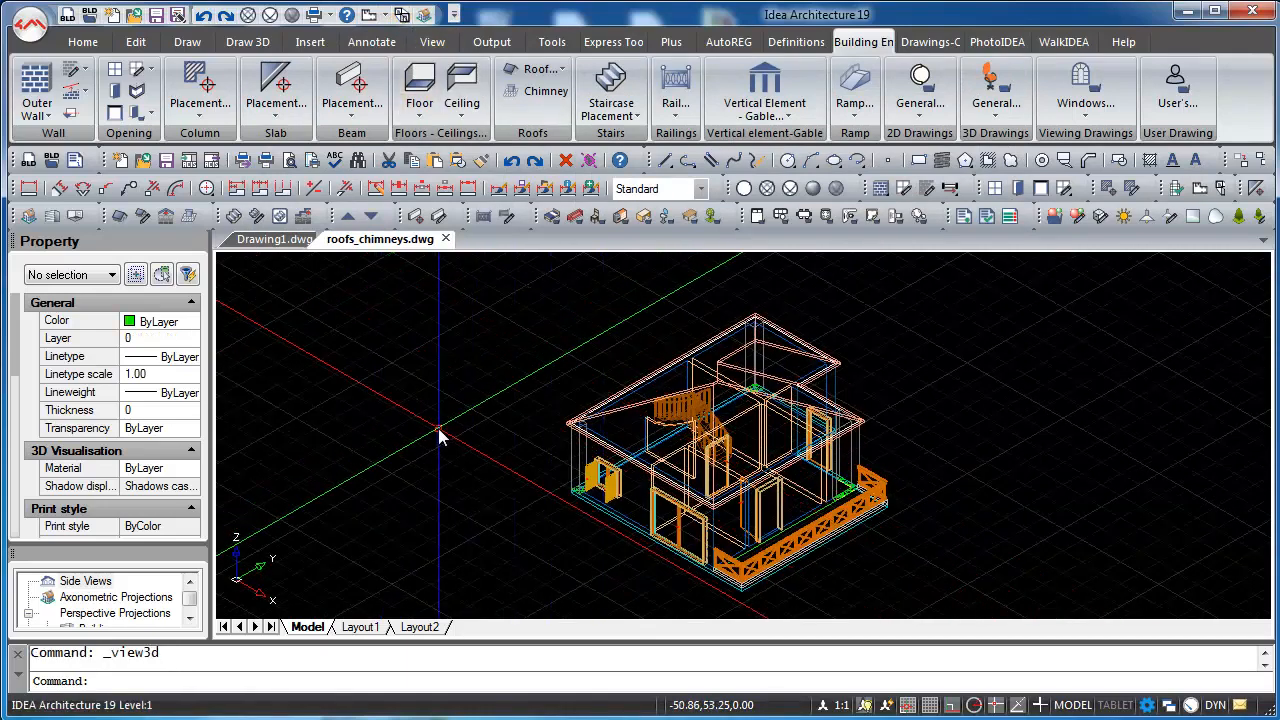
type("hide")
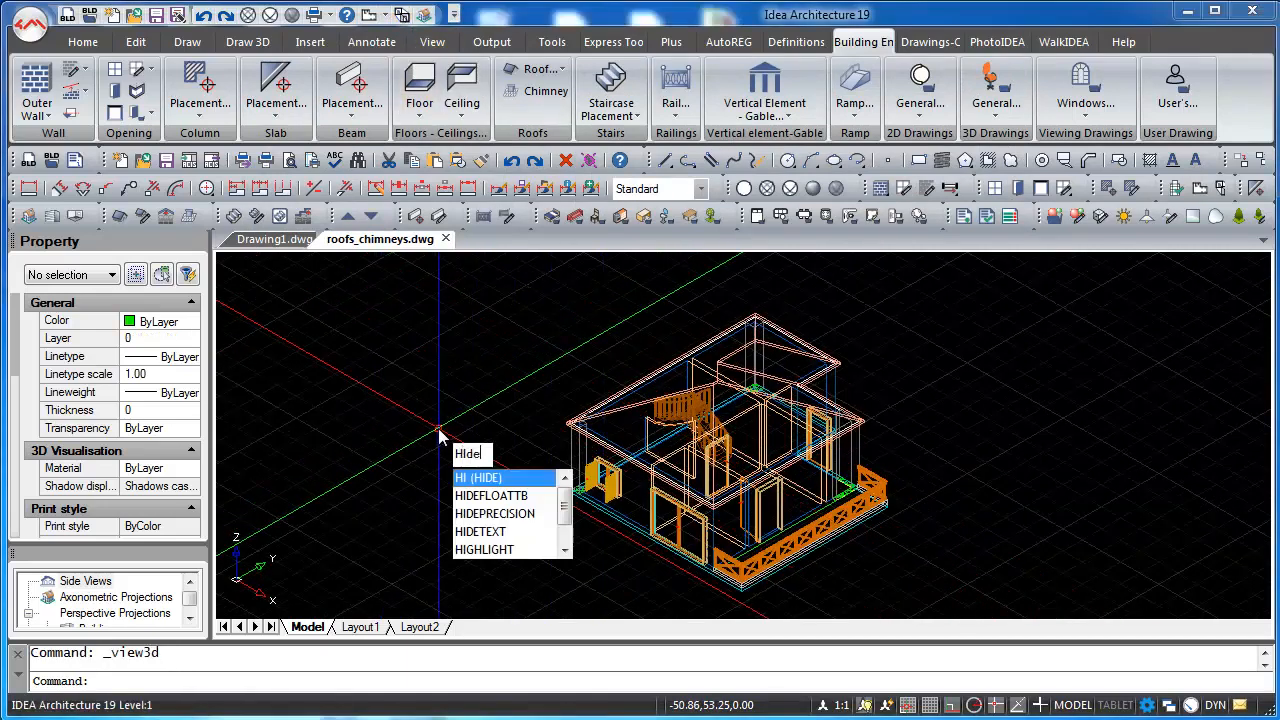
key("Return")
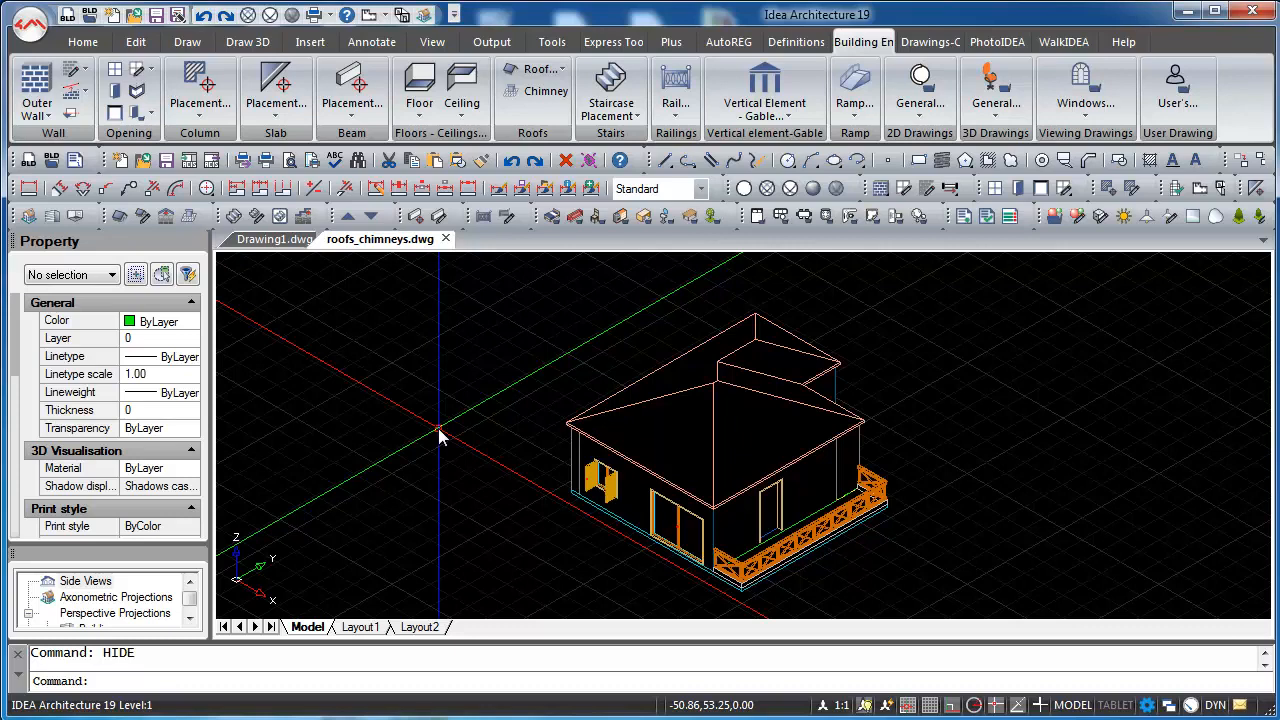
type("render")
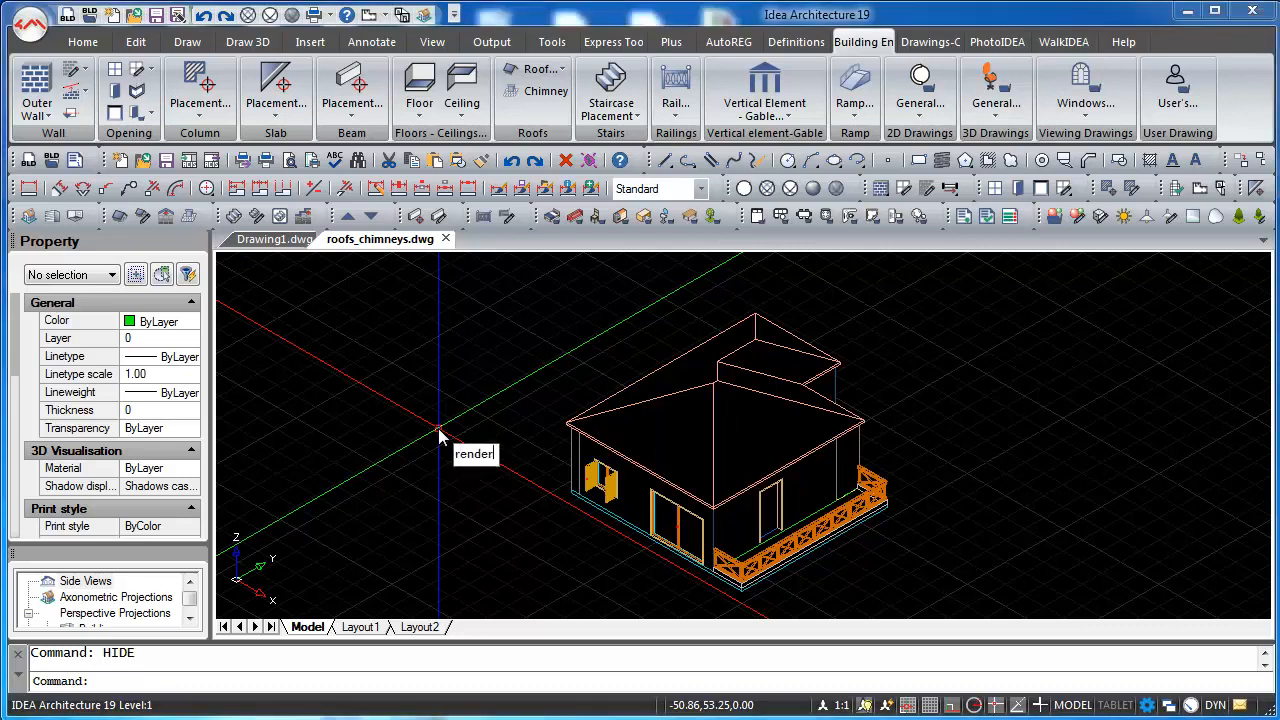
key("Return")
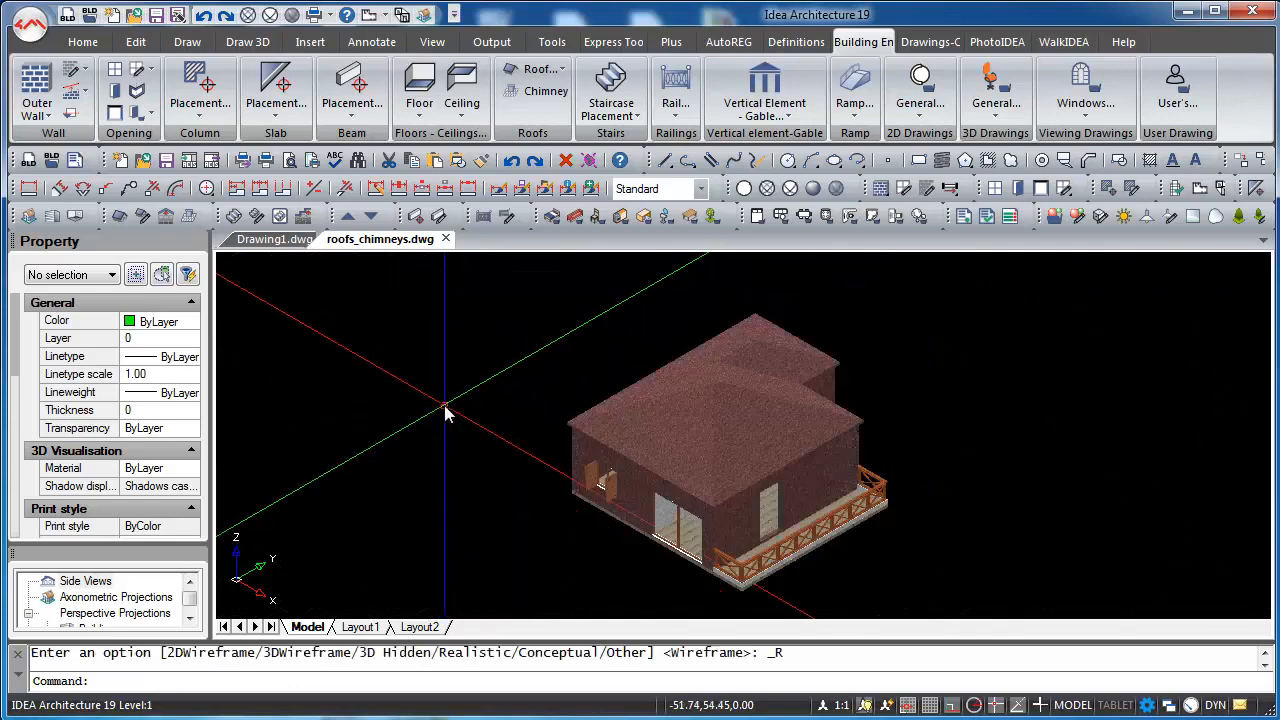
- Return to the plan view and stretch the upper ridge endpoint of the roof straight toward the upper eave
left_click(370, 16)
scroll(732, 497, "up", 1)
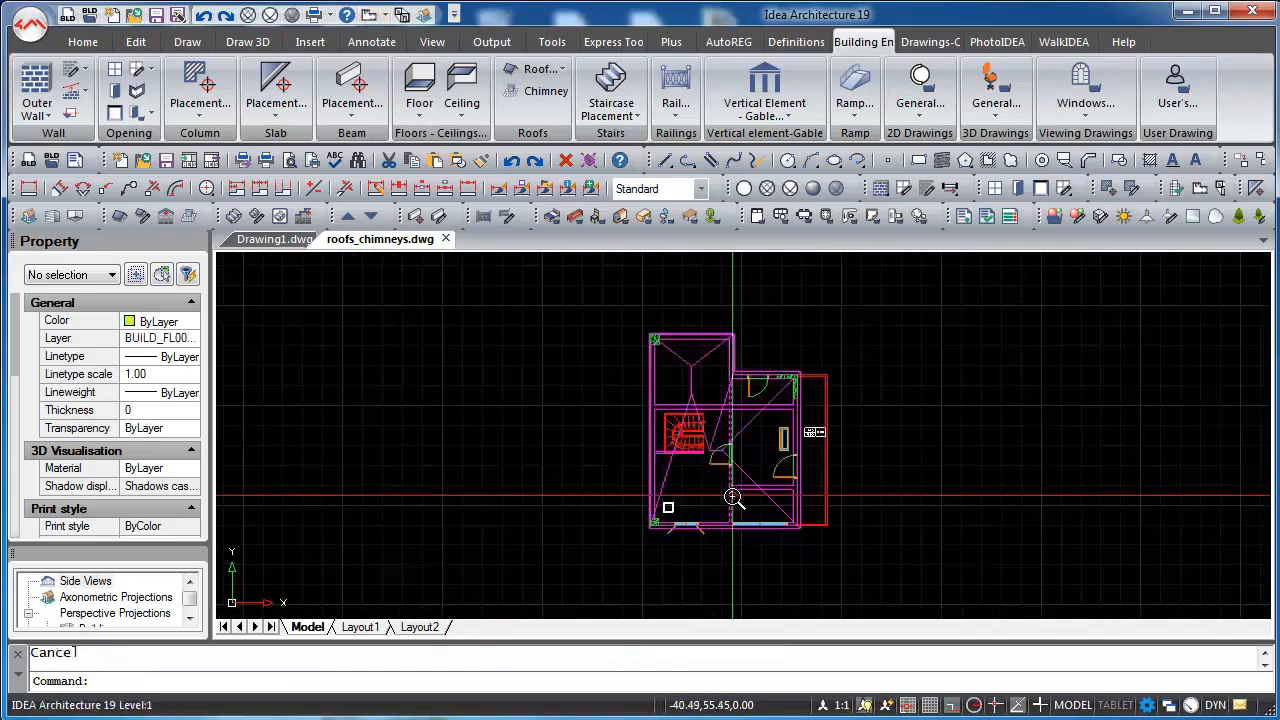
left_click(668, 466)
scroll(695, 368, "up", 5)
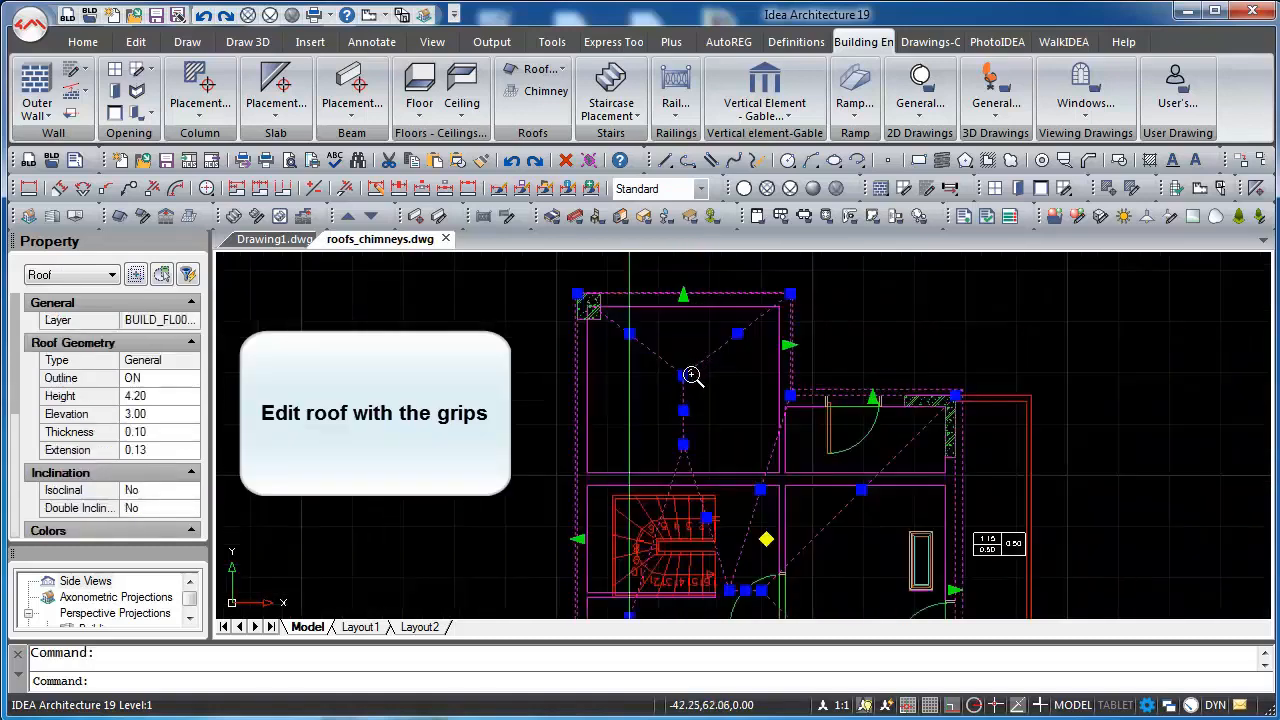
left_click(686, 375)
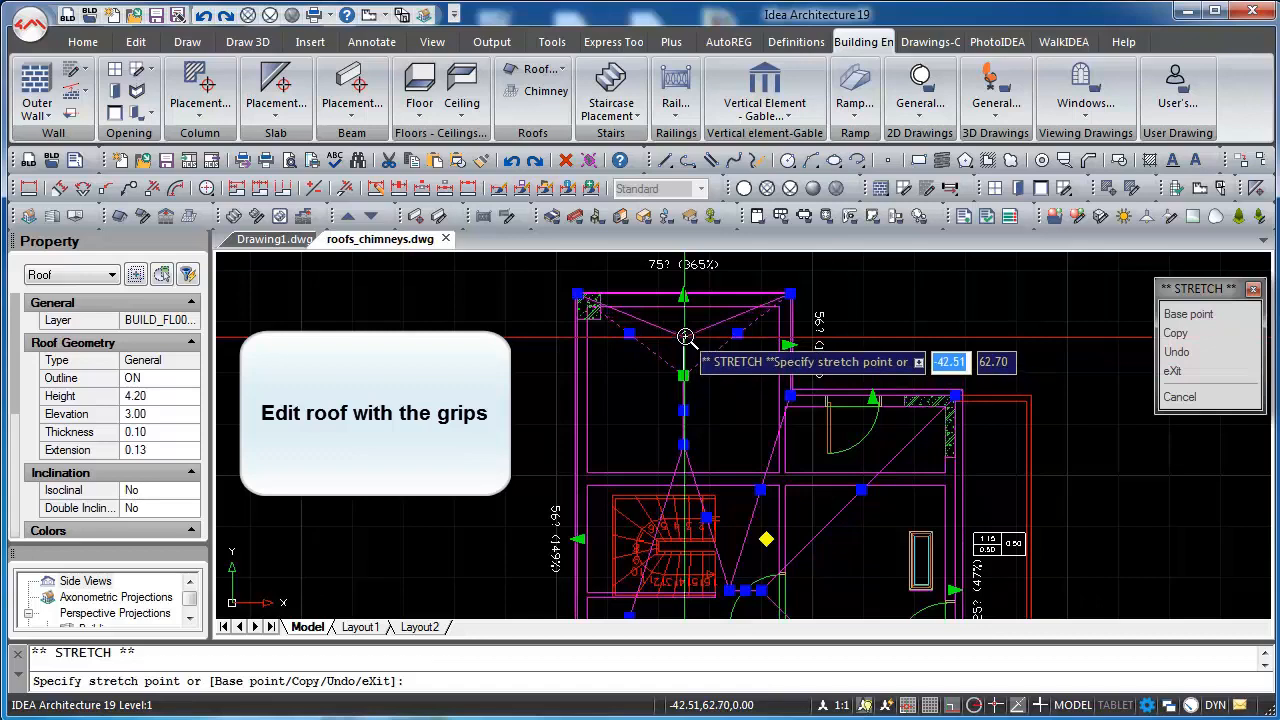
- Stretch the roof's upper eave edge outward by 0.5 using its edge grip
middle_click_drag(685, 338, 685, 410)
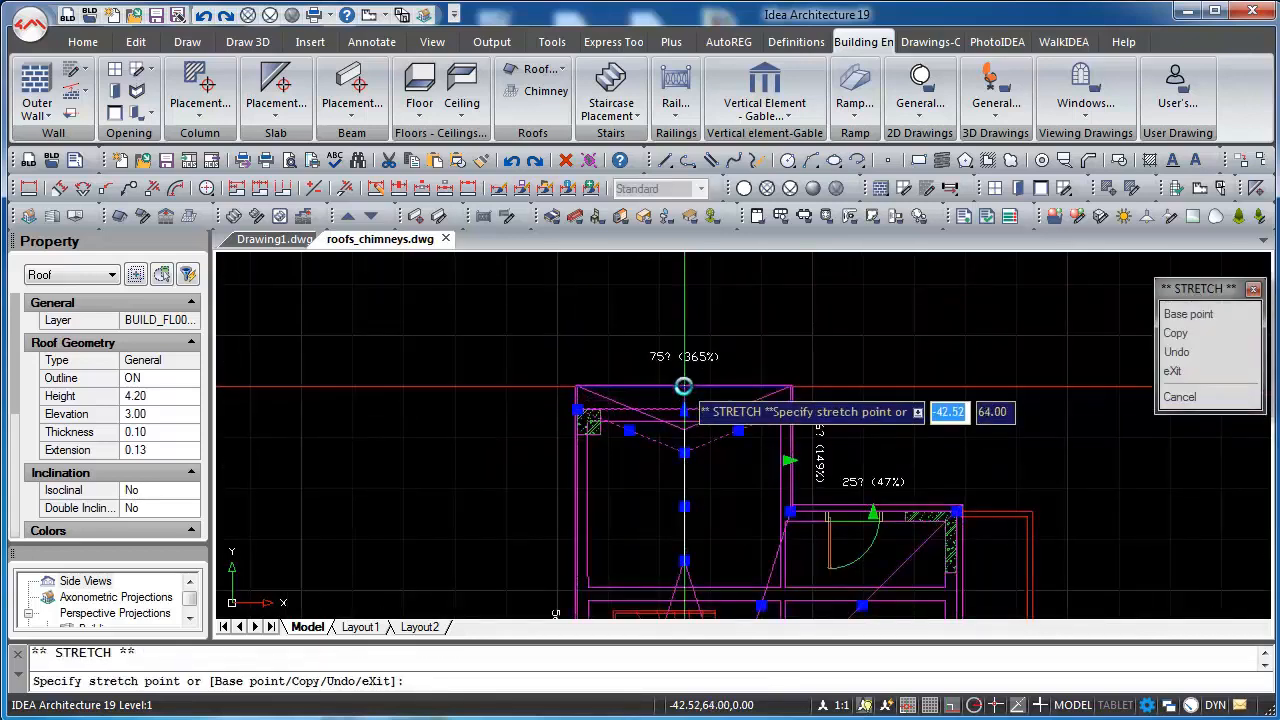
type("0.5")
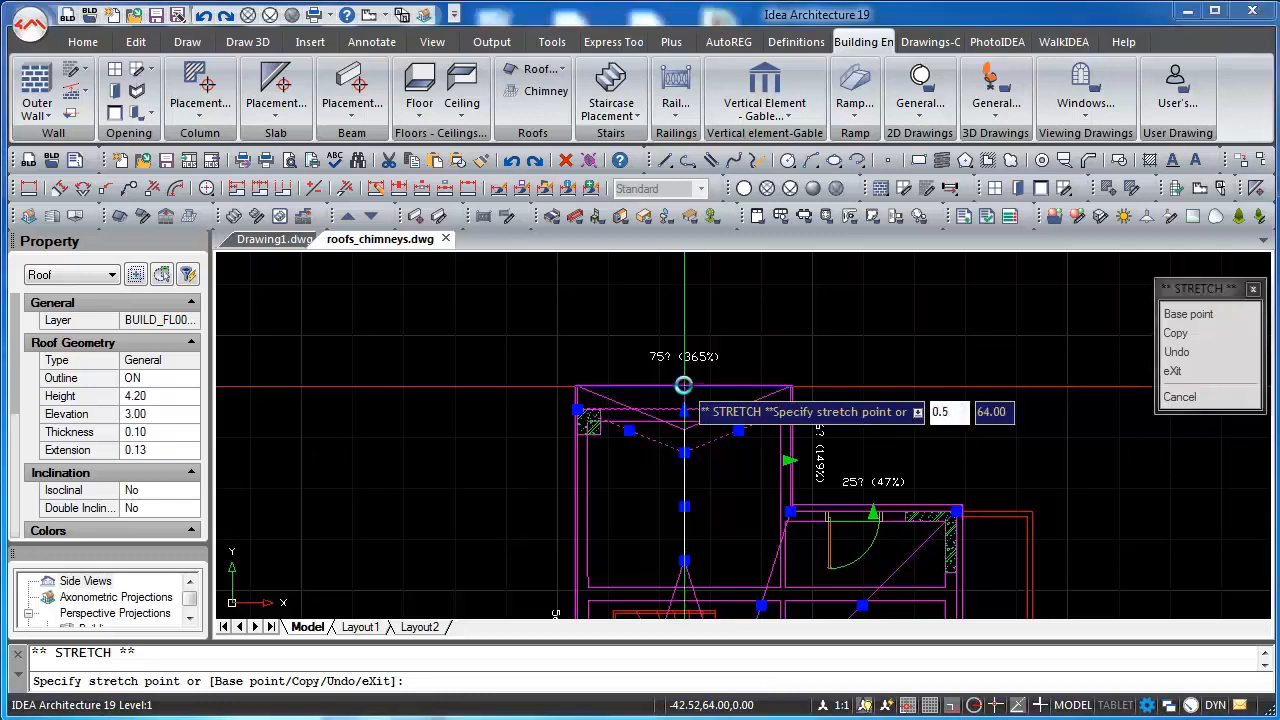
key("Return")
scroll(727, 596, "down", 5)
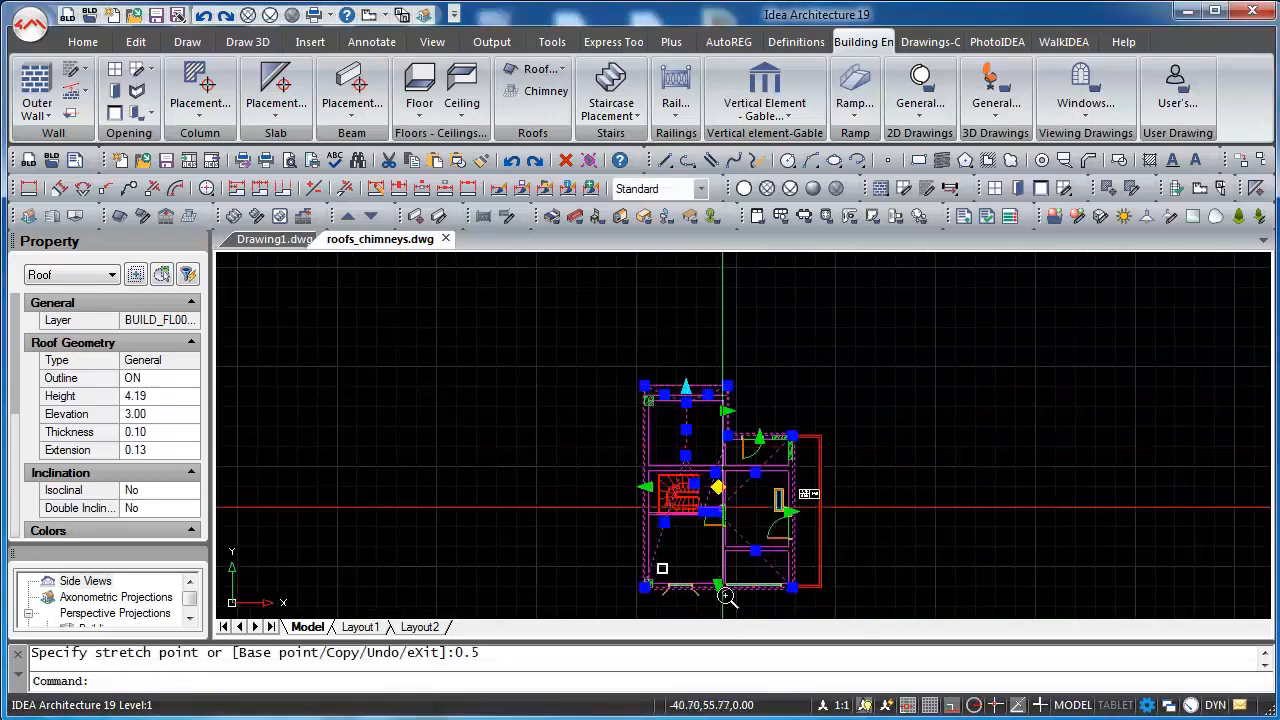
- Stretch the roof's lower eave edge outward by 0.2 using its edge grip
scroll(726, 527, "up", 3)
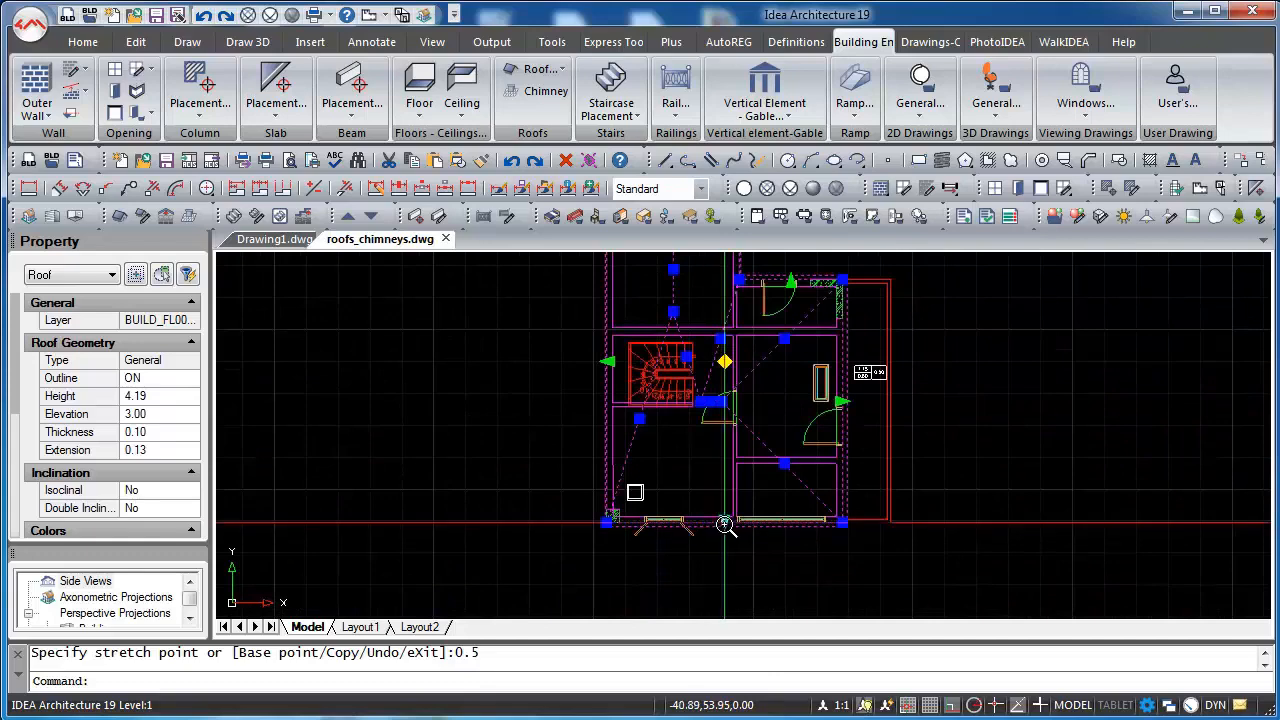
left_click(725, 523)
type("0")
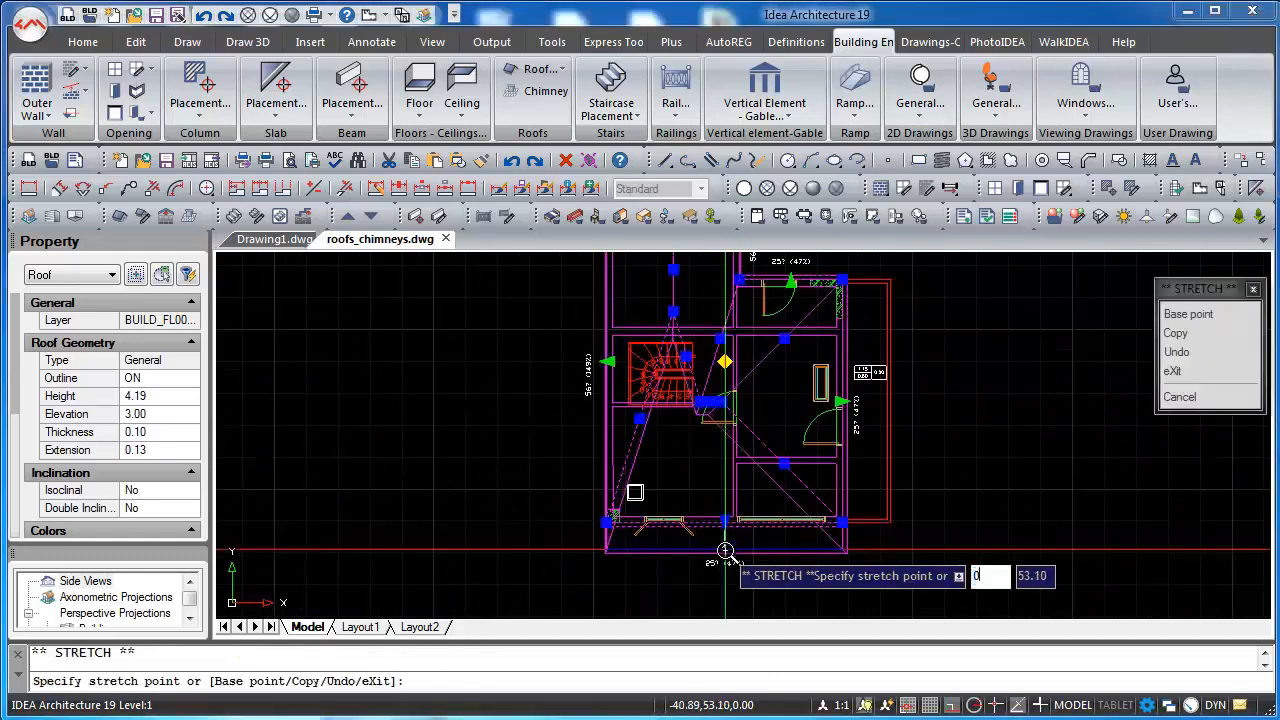
type(".2")
key("Return")
- Set the roof's extension to 0.15 in its settings
scroll(732, 427, "up", 2)
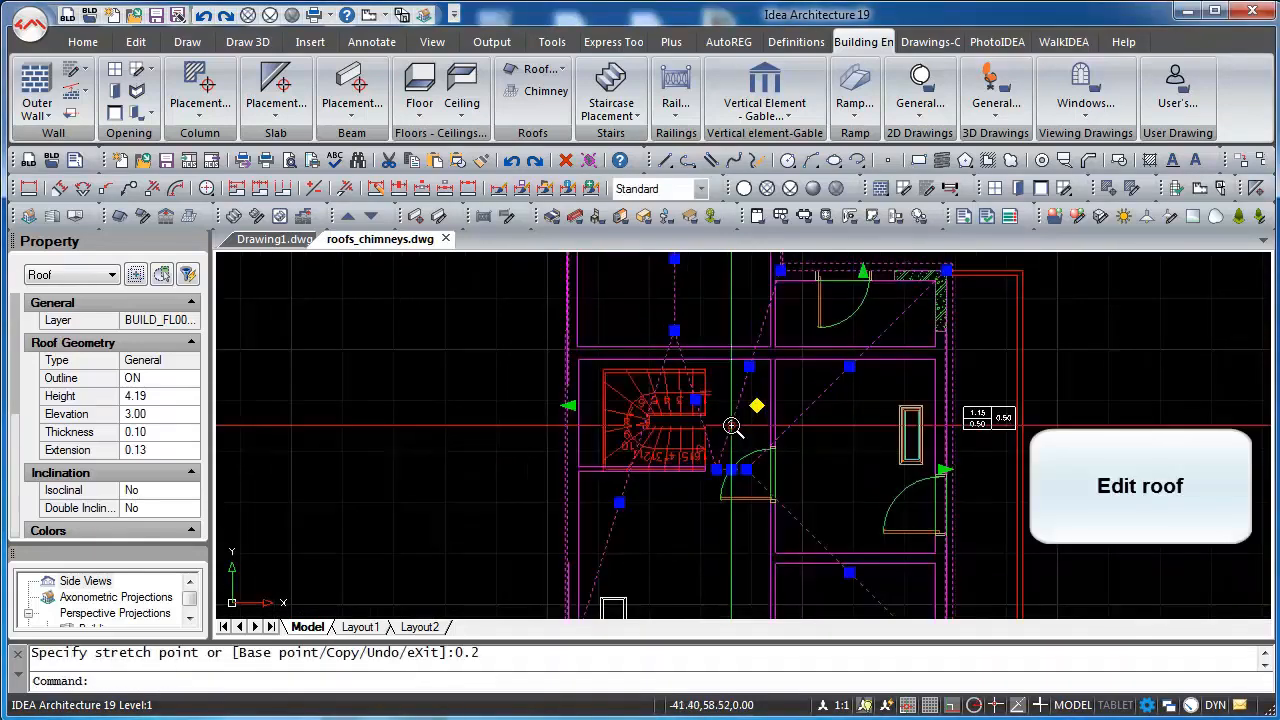
double_click(732, 427)
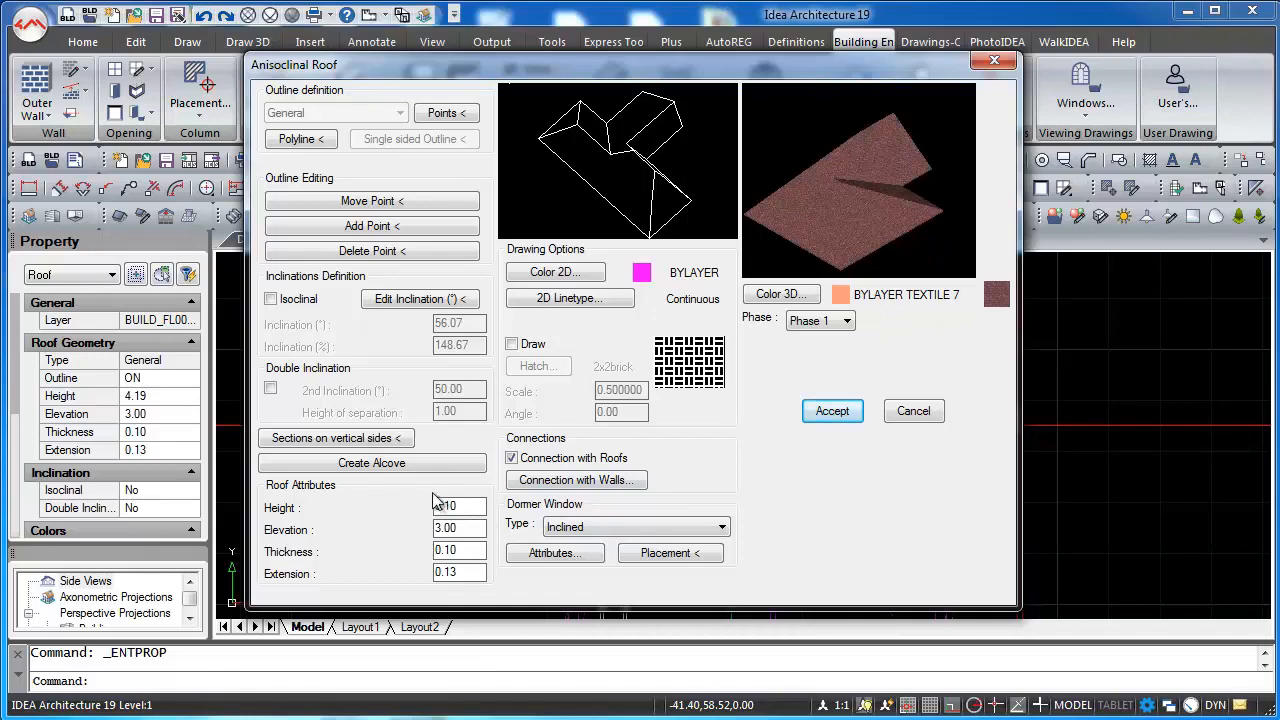
left_click(479, 572)
key("BackSpace")
left_click(831, 412)
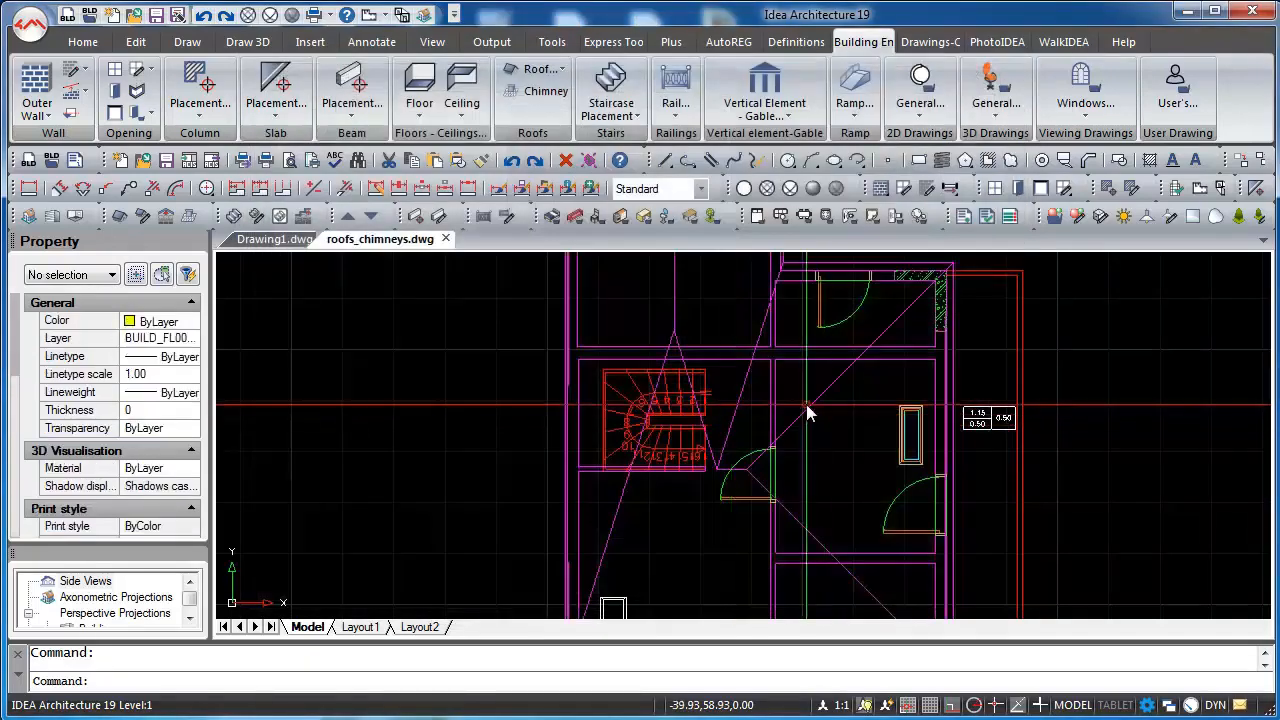
- Move the roof outline's inner corner point diagonally into the plan, accept the edited roof and undo the change
left_click(808, 417)
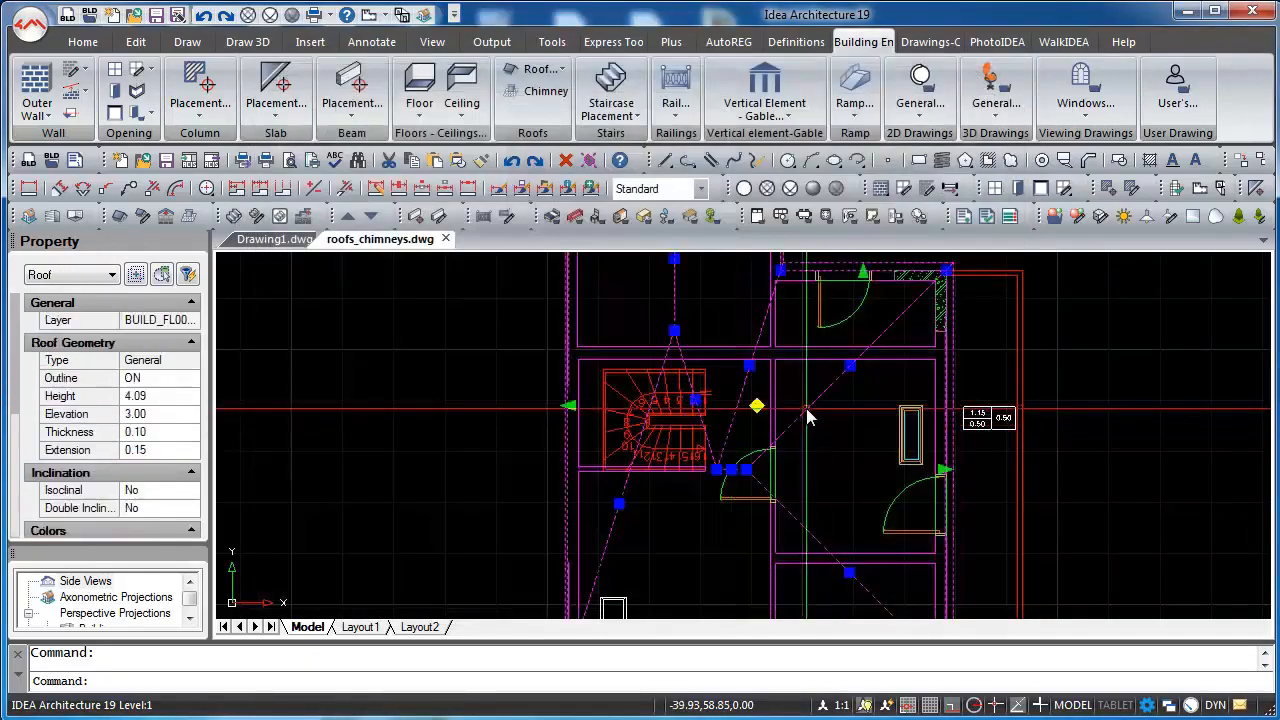
double_click(808, 417)
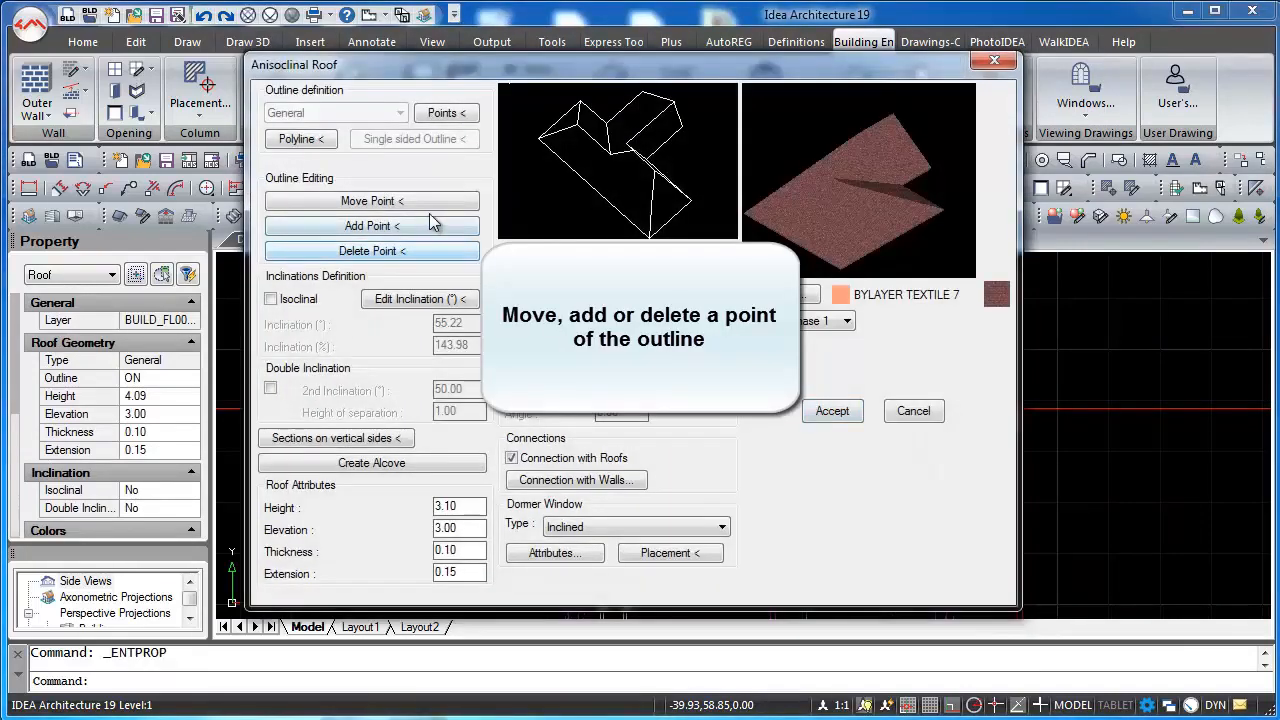
left_click(398, 201)
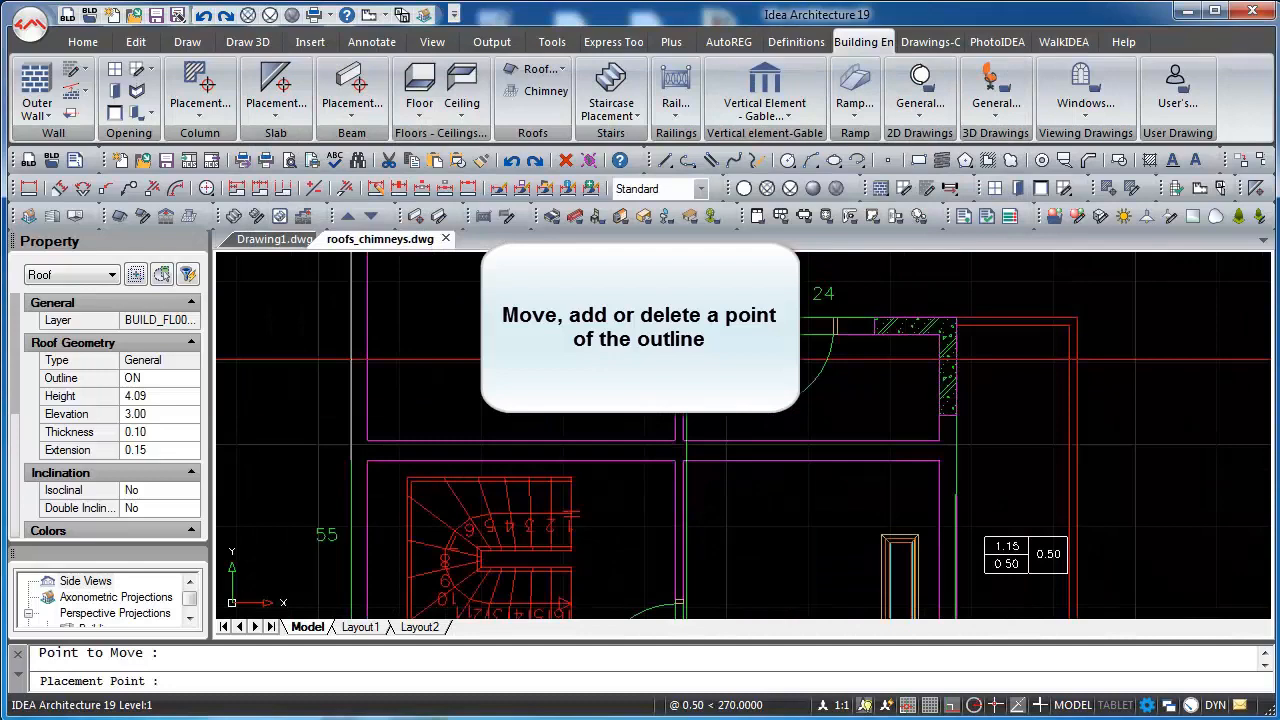
key("F8")
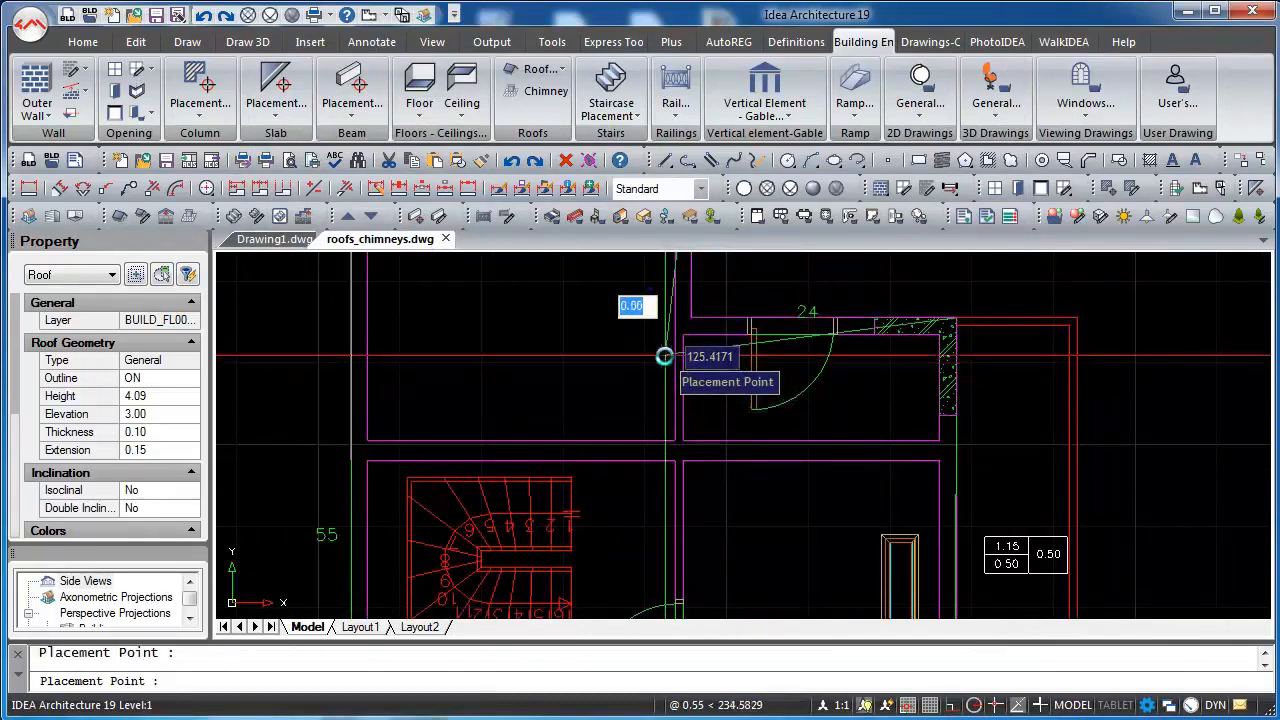
left_click(664, 356)
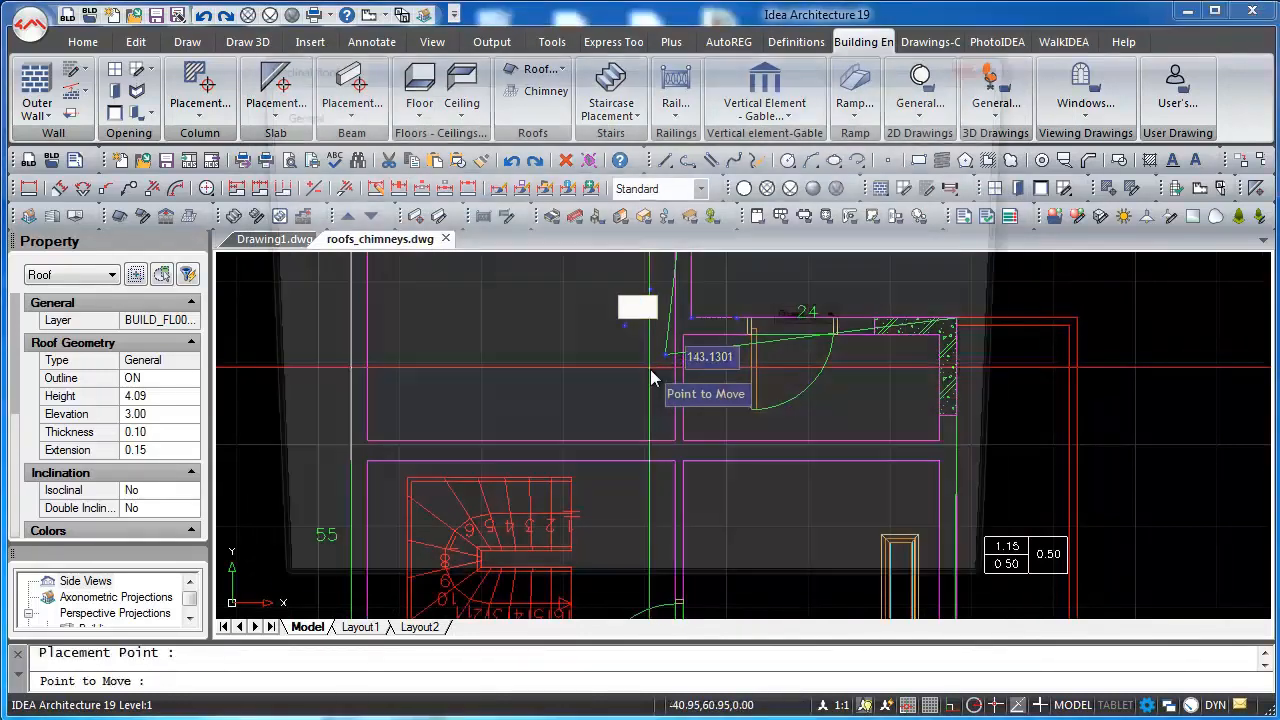
left_click(650, 370)
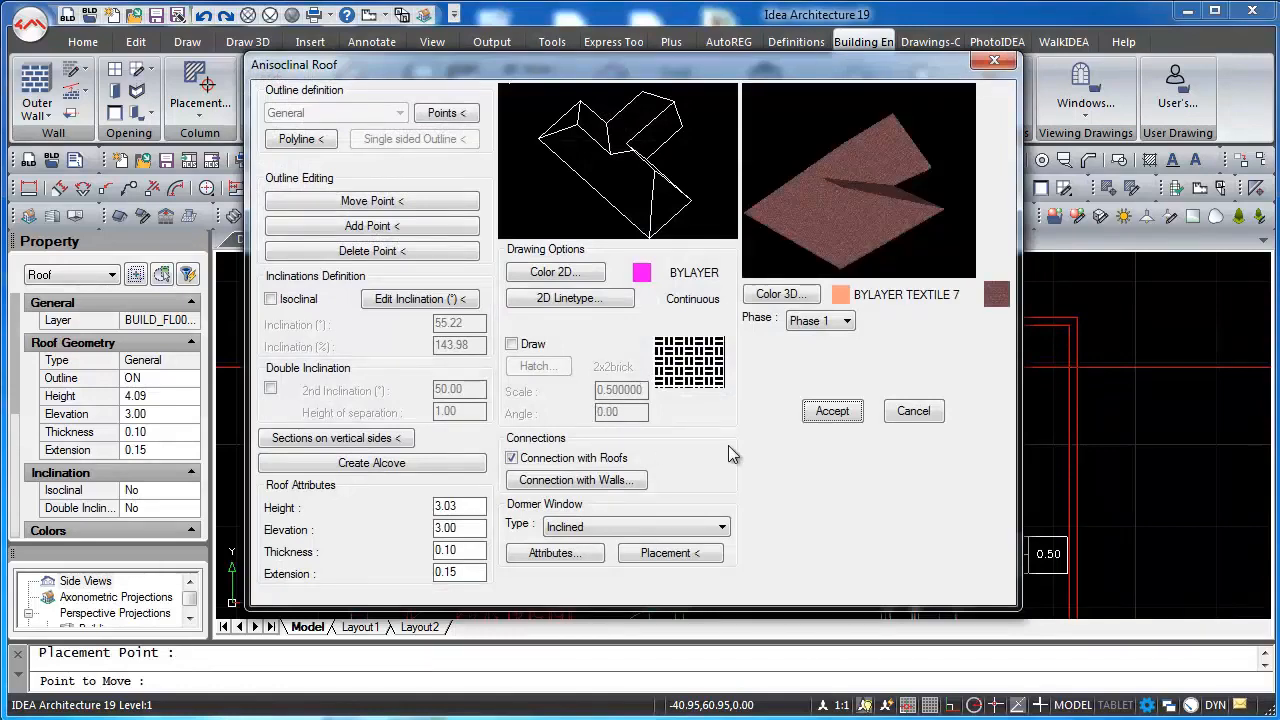
left_click(830, 411)
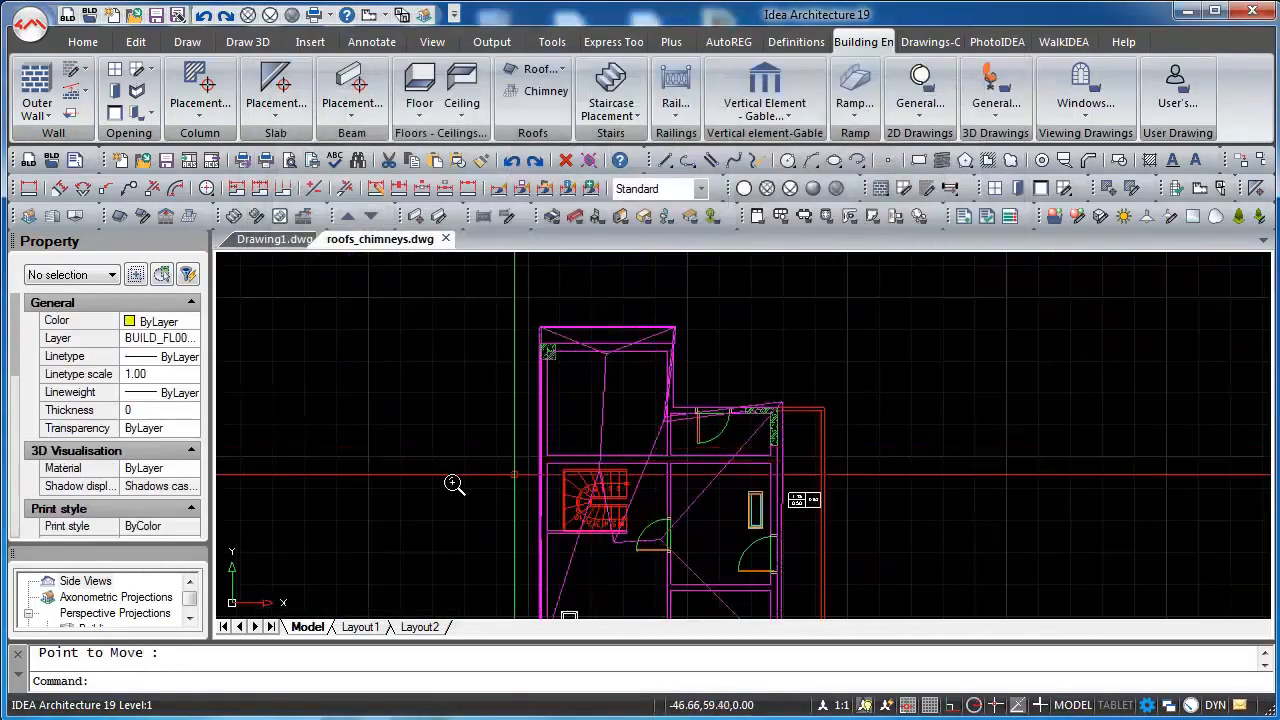
key("ctrl+z")
- Select the roof and review its elevation, inclination, colour and cross-section properties
left_click(614, 342)
scroll(604, 375, "down", 2)
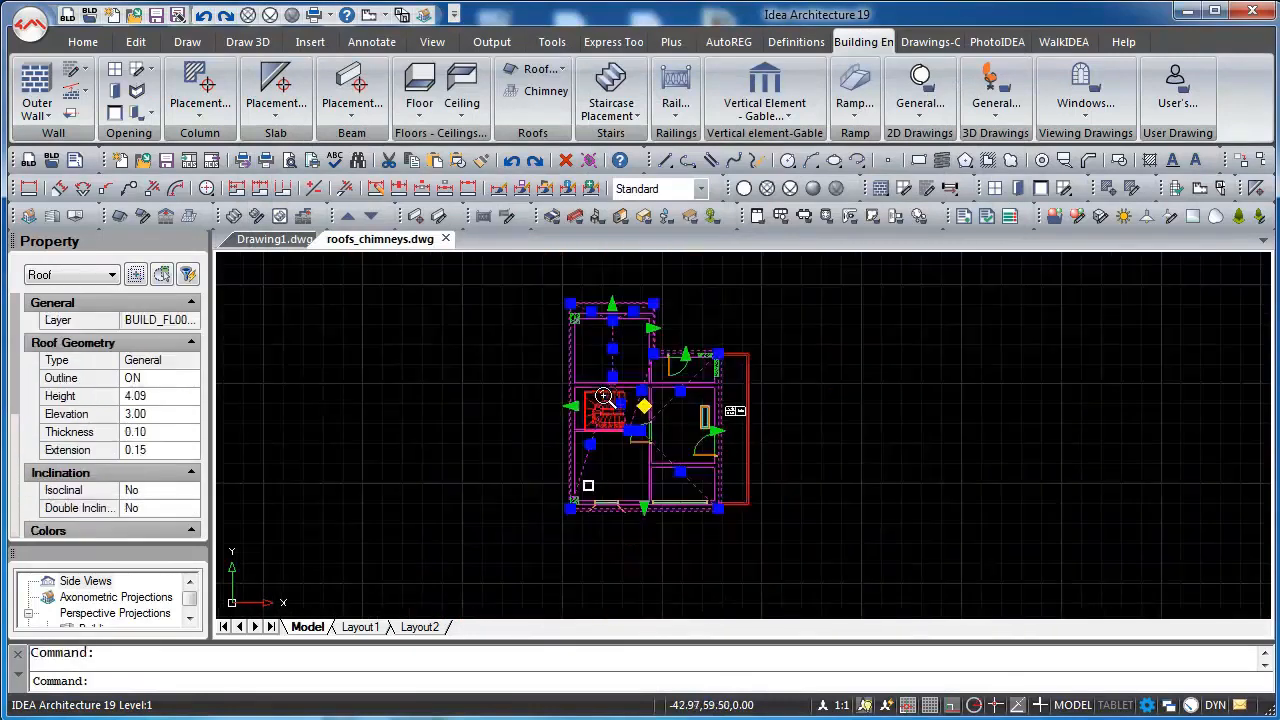
left_click(166, 413)
scroll(172, 452, "down", 2)
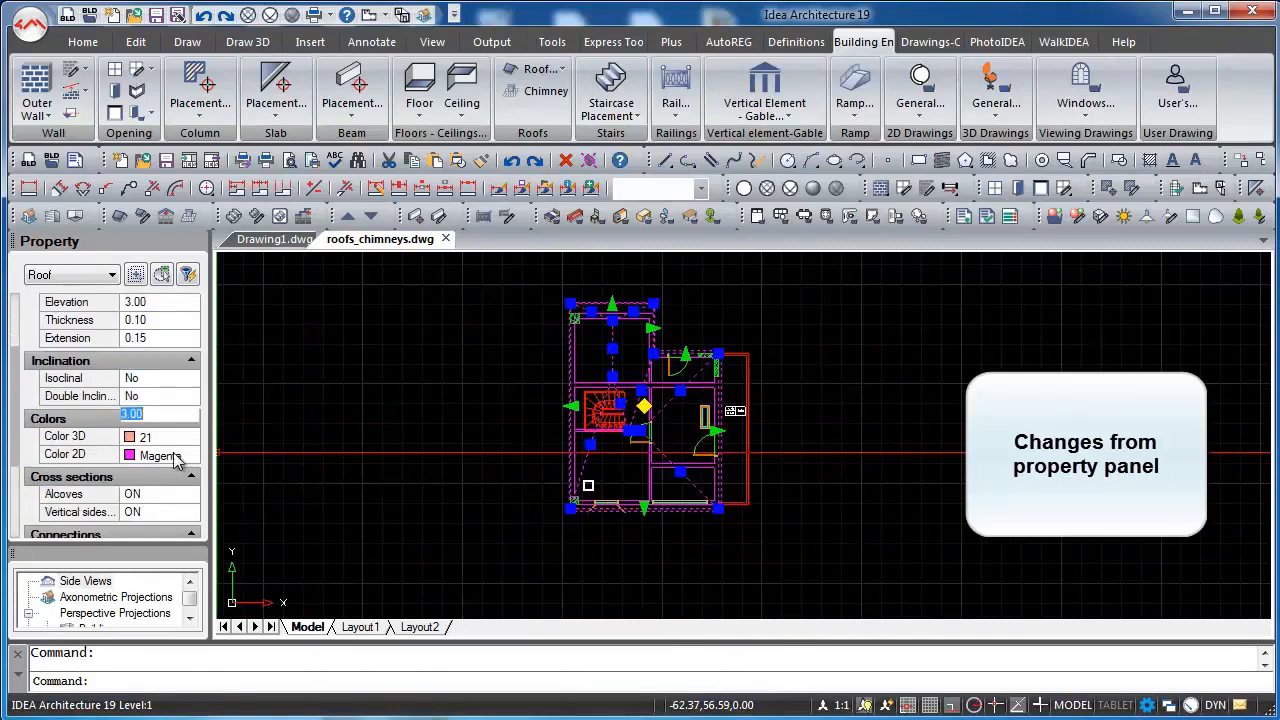
scroll(172, 455, "up", 2)
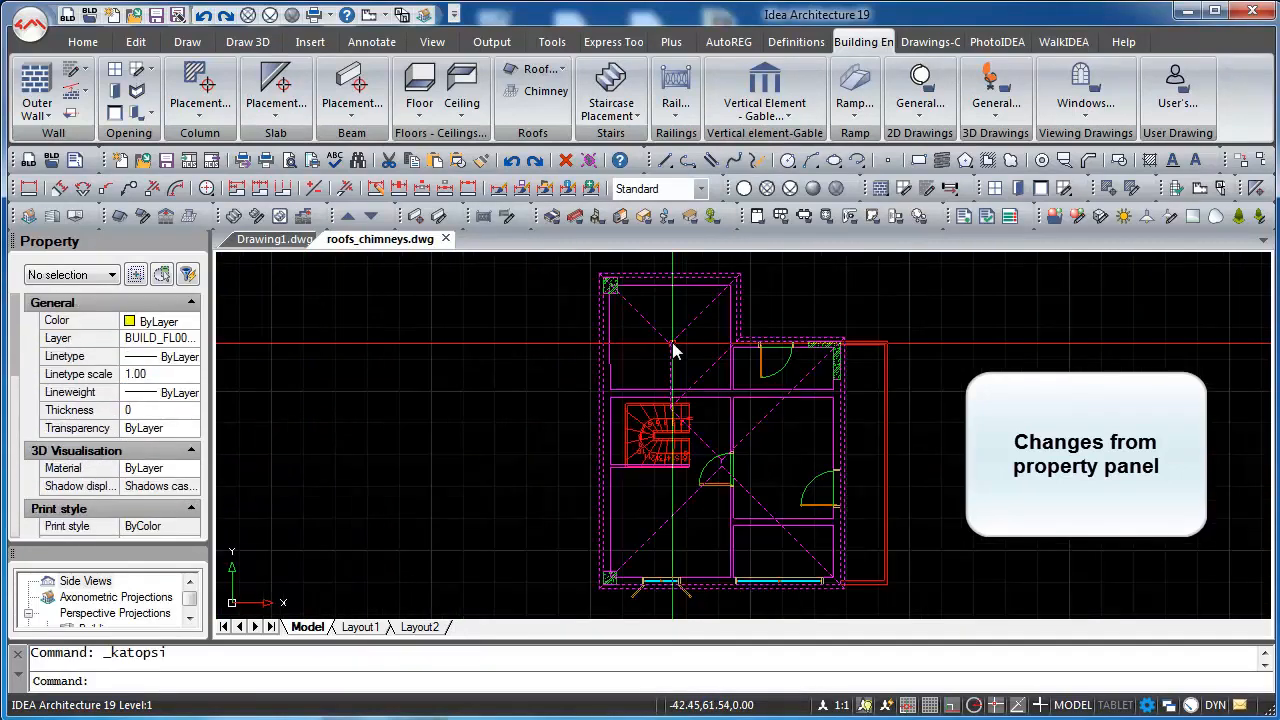
- Open the isoclinal roof's settings and configure an inclined dormer window with a height and length of 0.50
left_click(672, 344)
double_click(671, 349)
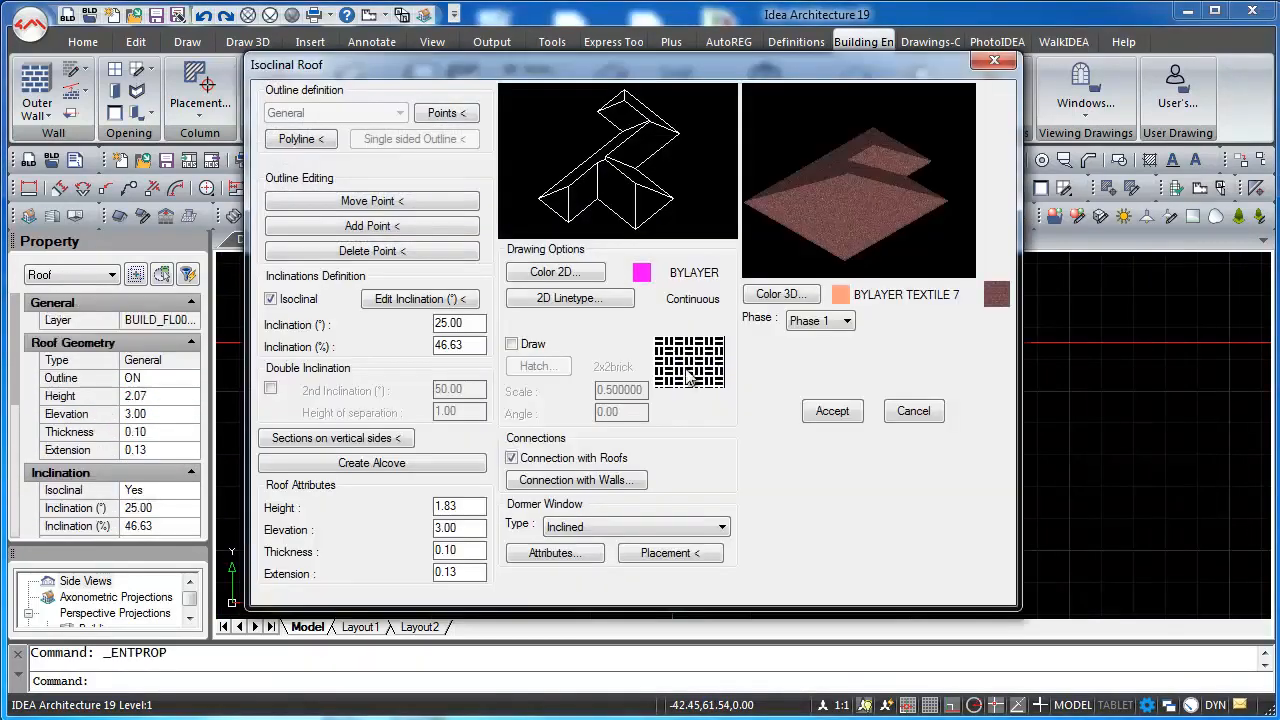
left_click(637, 527)
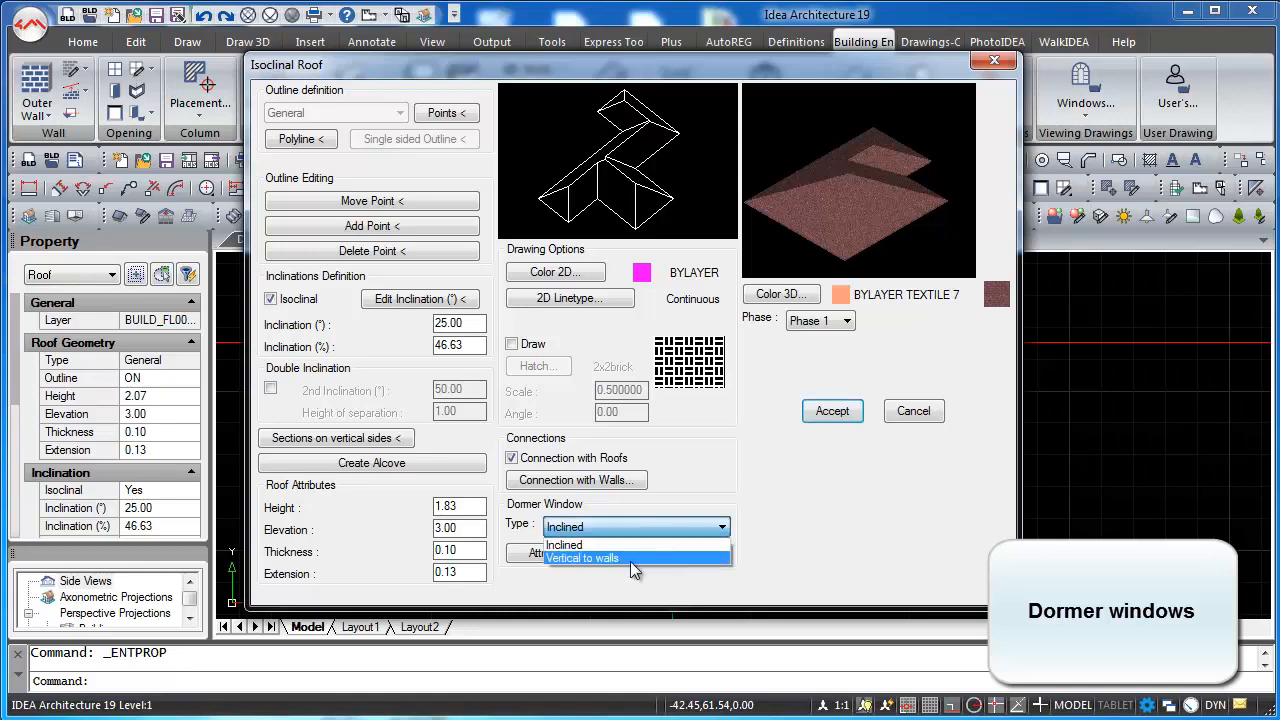
left_click(599, 555)
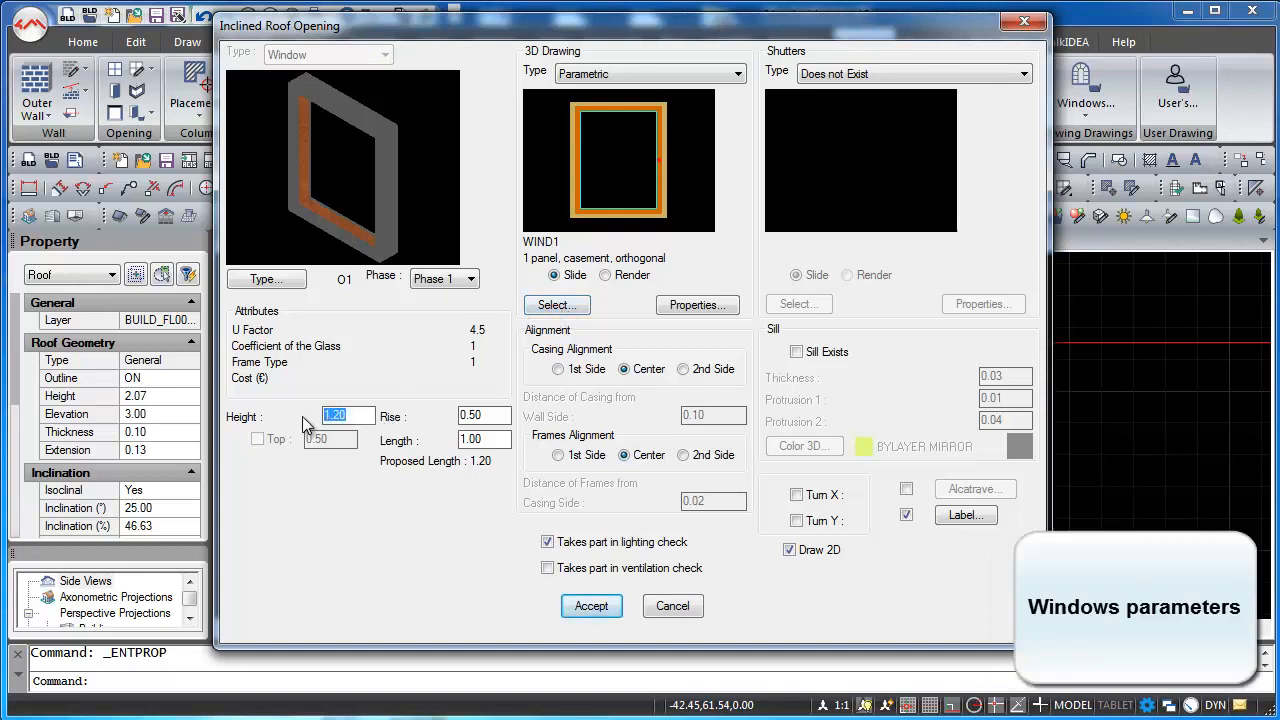
type("0.5")
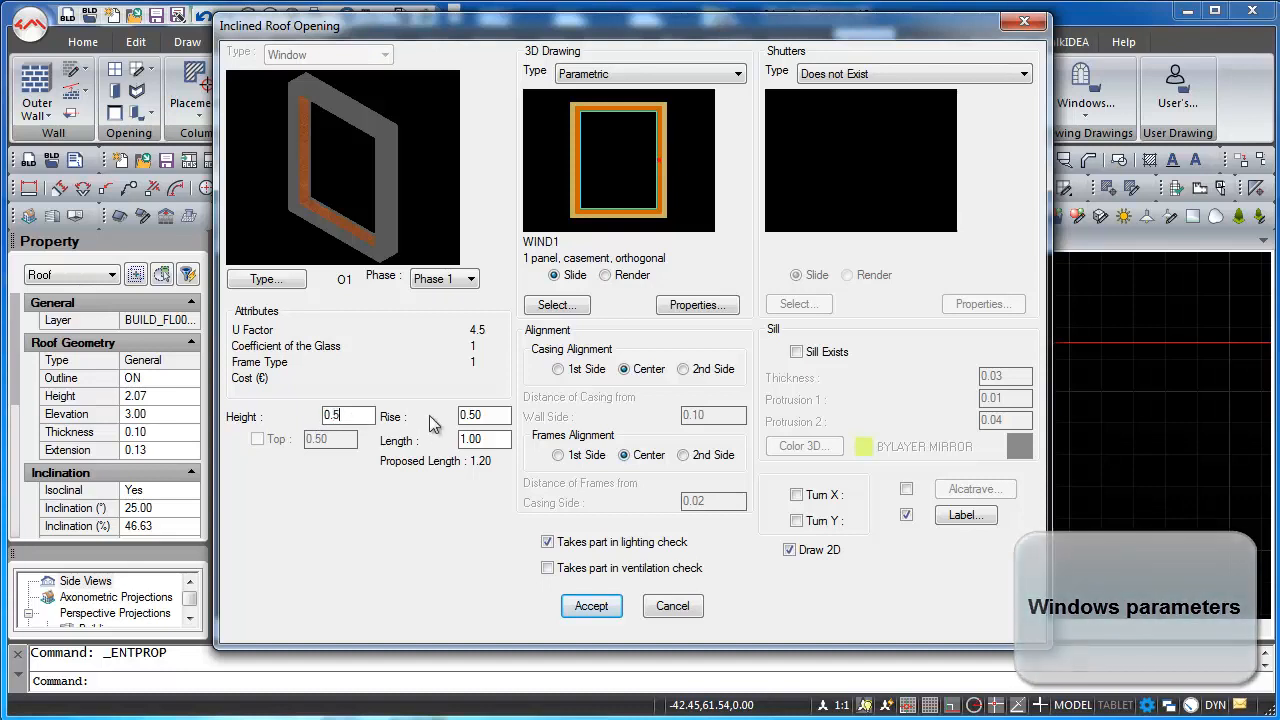
left_click(499, 438)
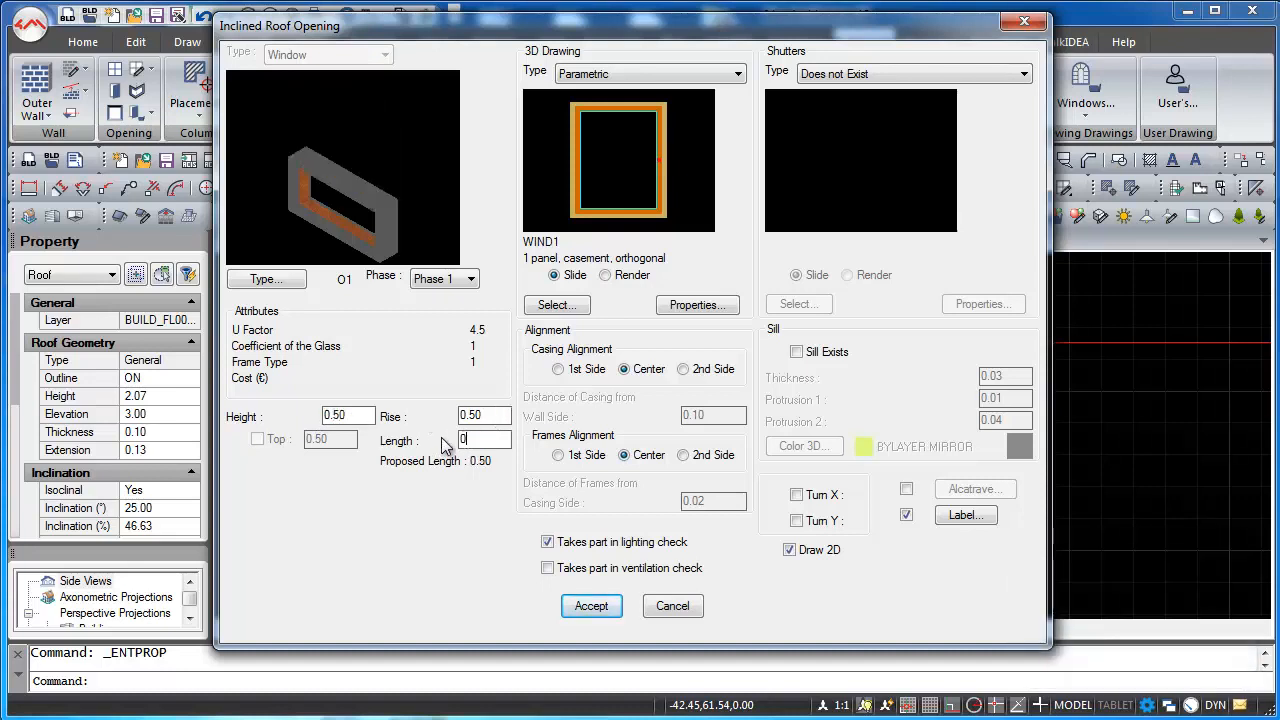
type("0.5")
left_click(484, 414)
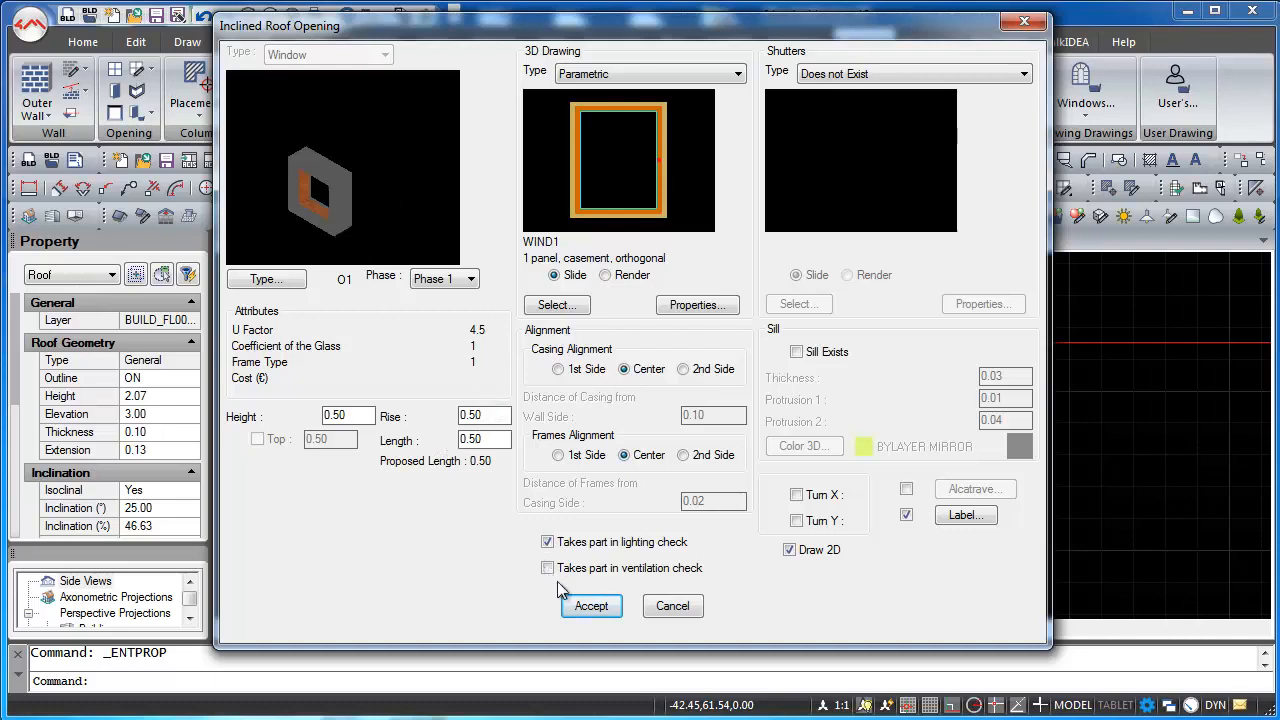
left_click(595, 608)
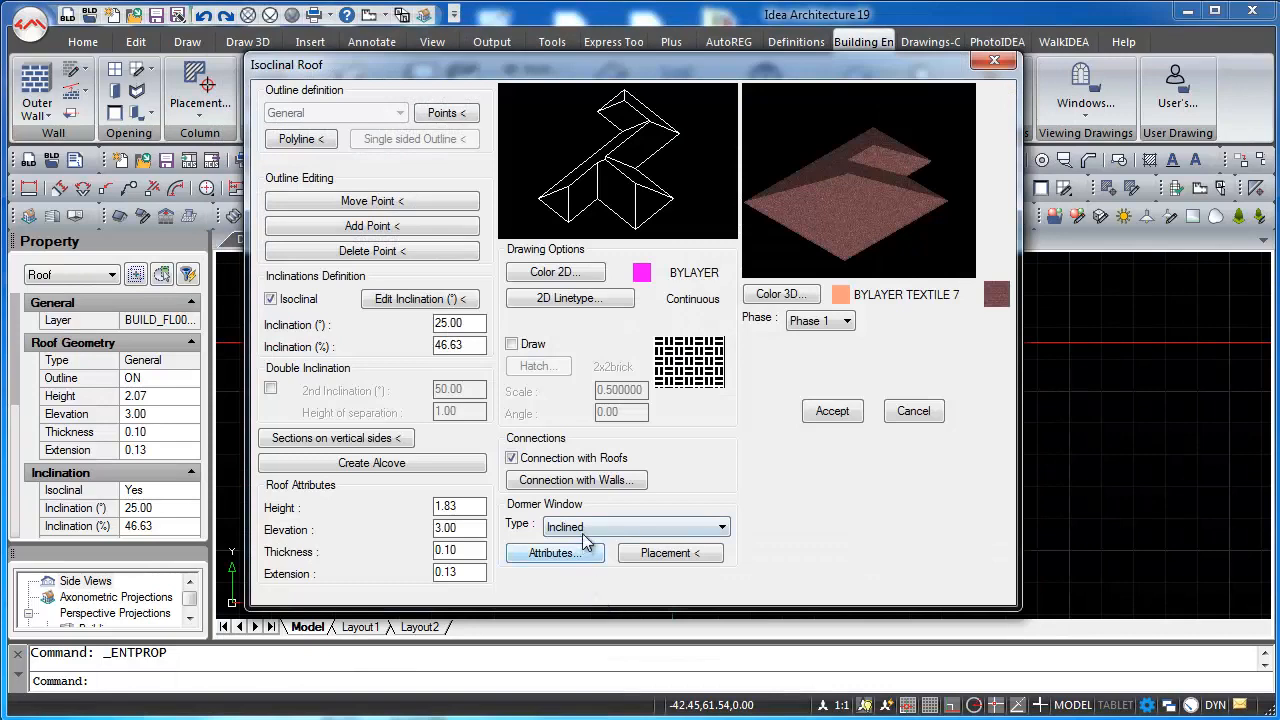
- Place the dormer window about 1.15 wide along the right-hand roof outline segment, above the door in that wall
left_click(652, 551)
scroll(828, 454, "up", 2)
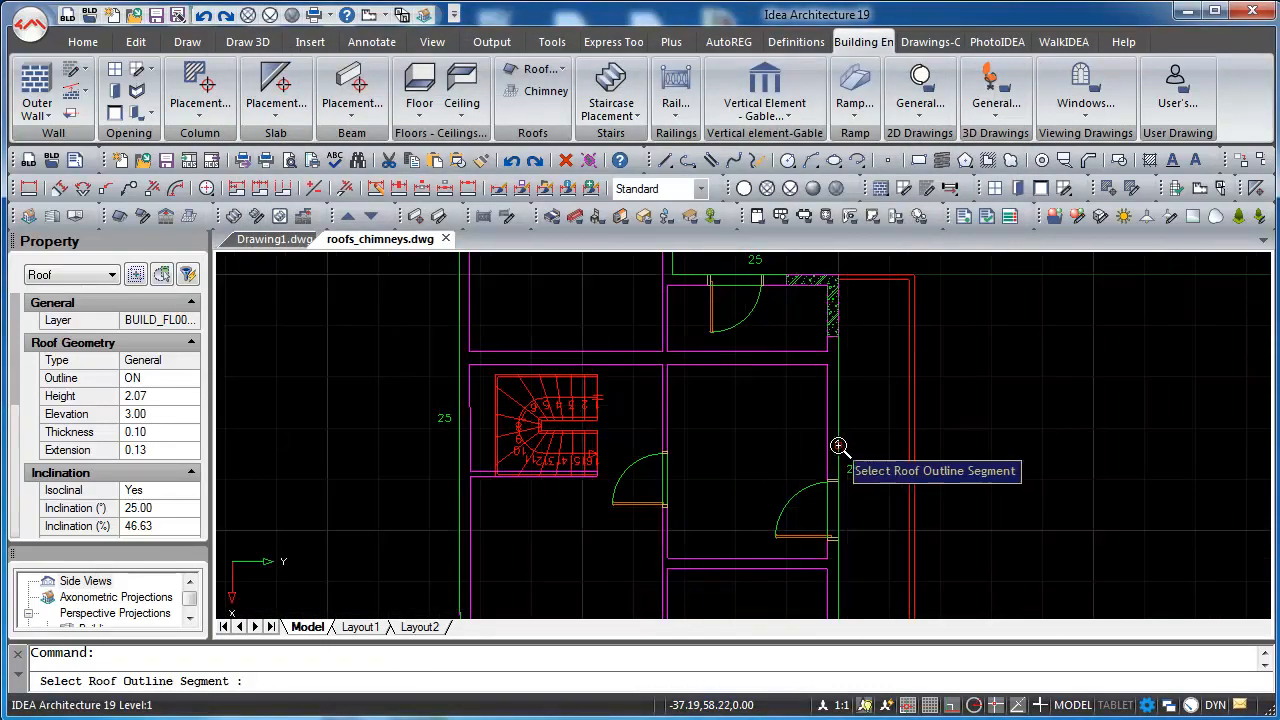
left_click(840, 516)
left_click(748, 421)
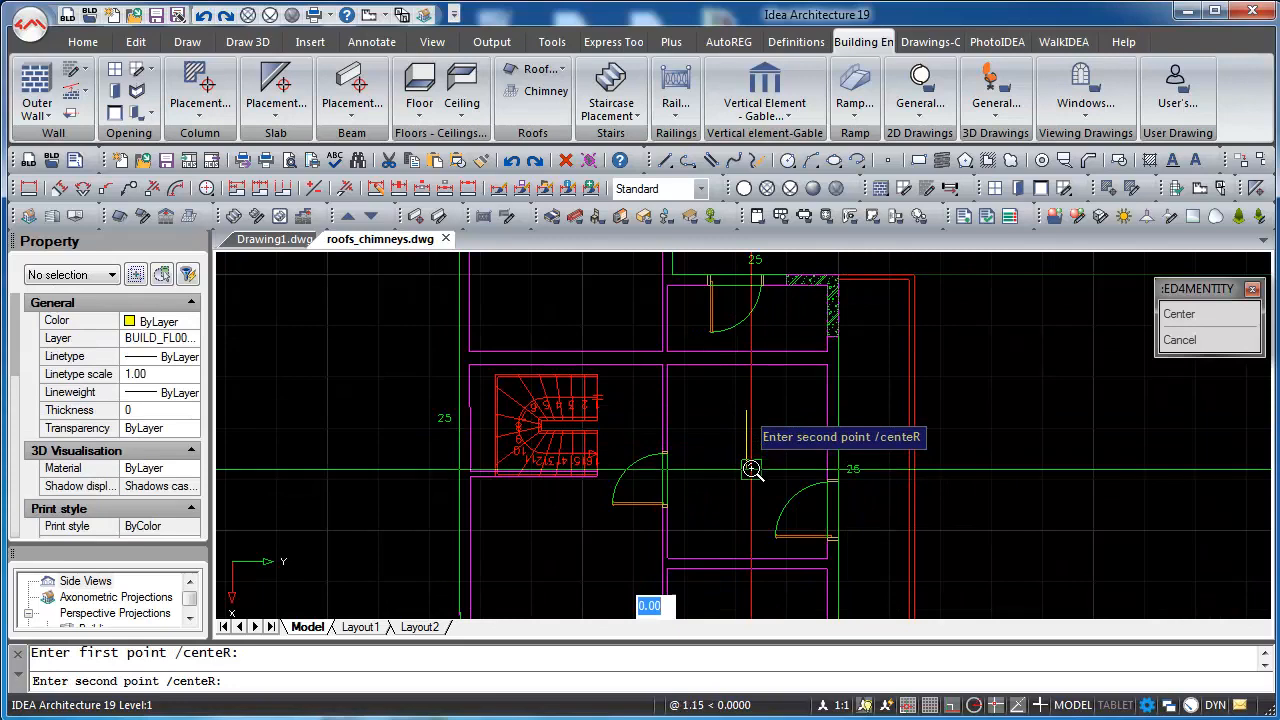
left_click(750, 469)
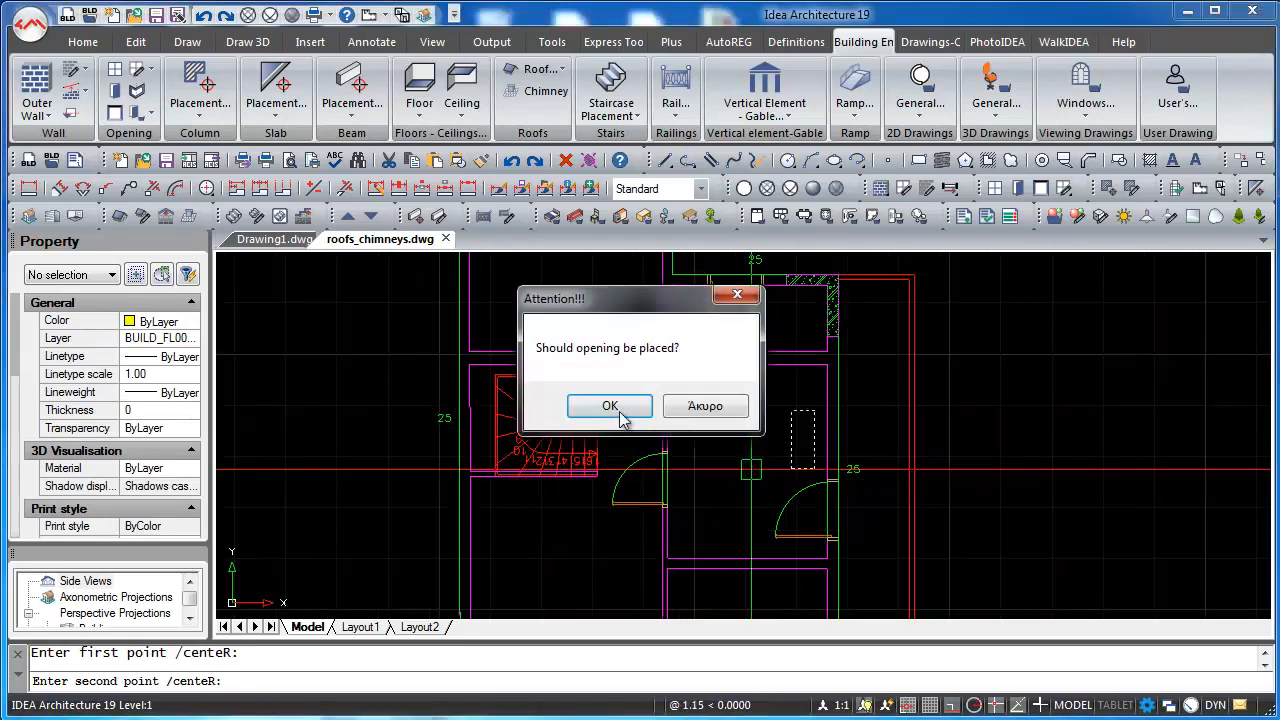
left_click(611, 408)
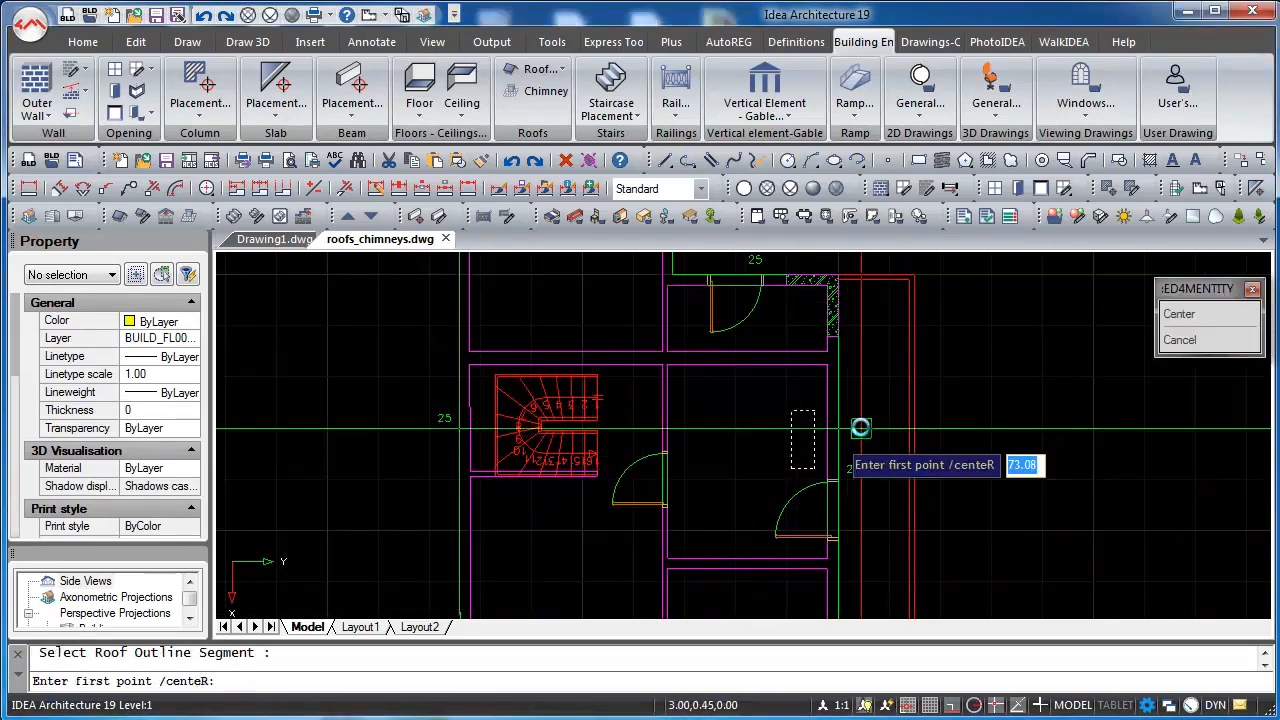
- Finish placing openings, accept the roof changes and position the window's label outside the right eave
key("Escape")
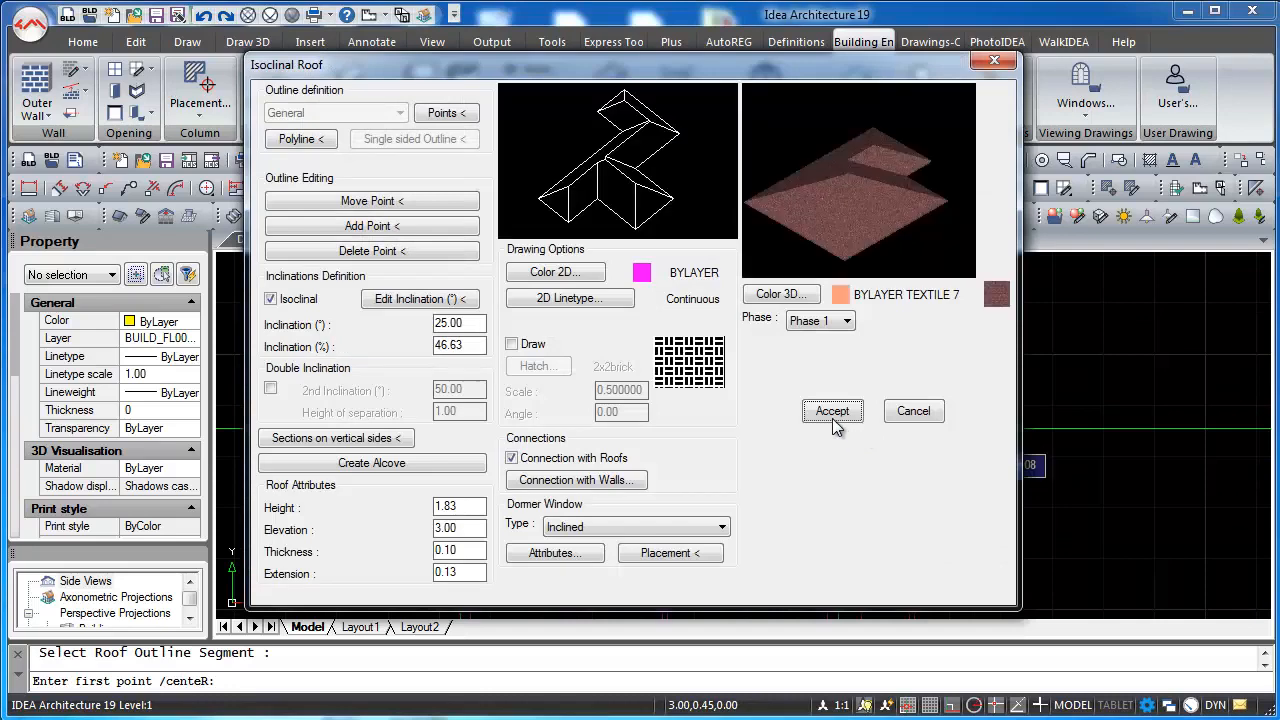
left_click(834, 420)
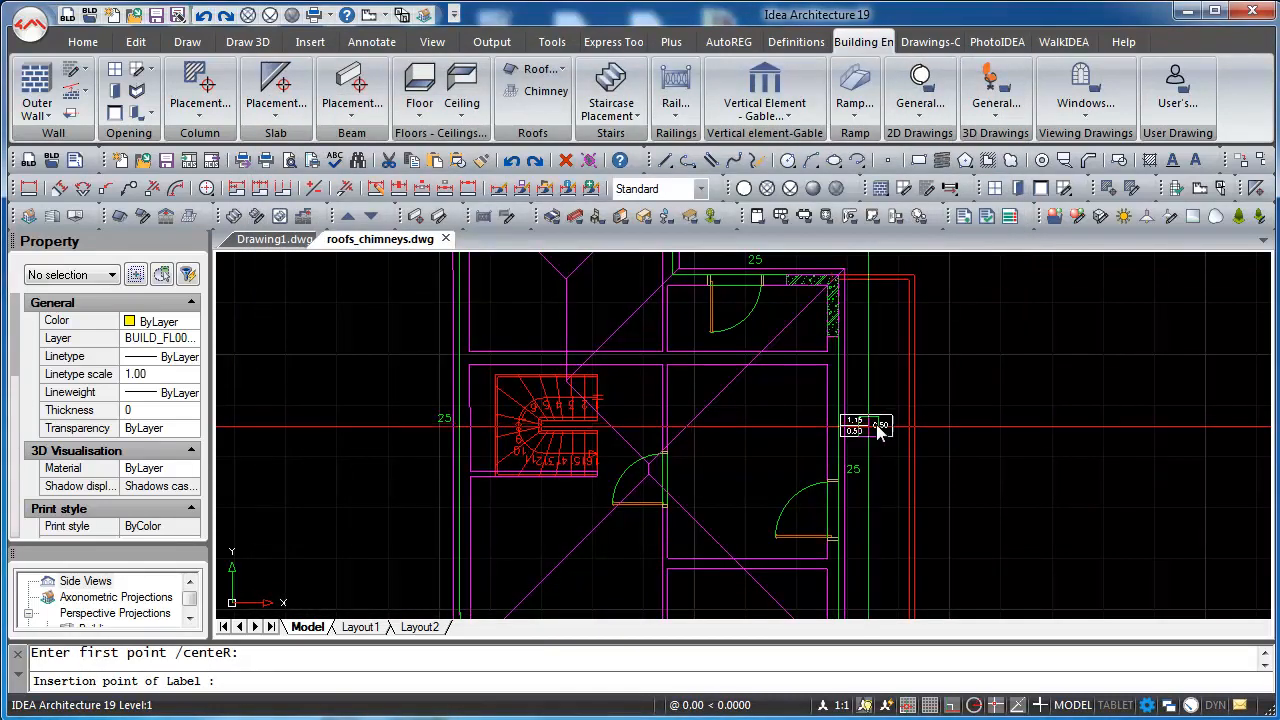
left_click(884, 430)
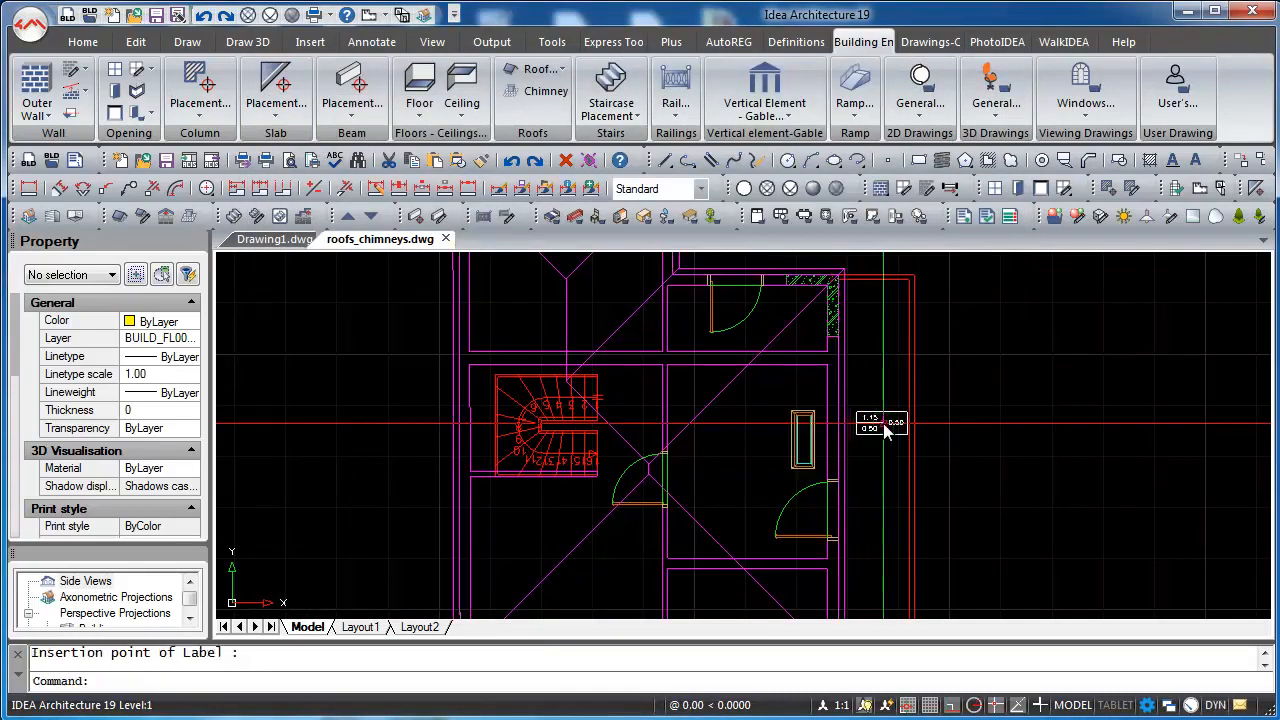
- Show the building with its roof window in 3D with hidden lines removed and inspect the roof
scroll(795, 445, "up", 2)
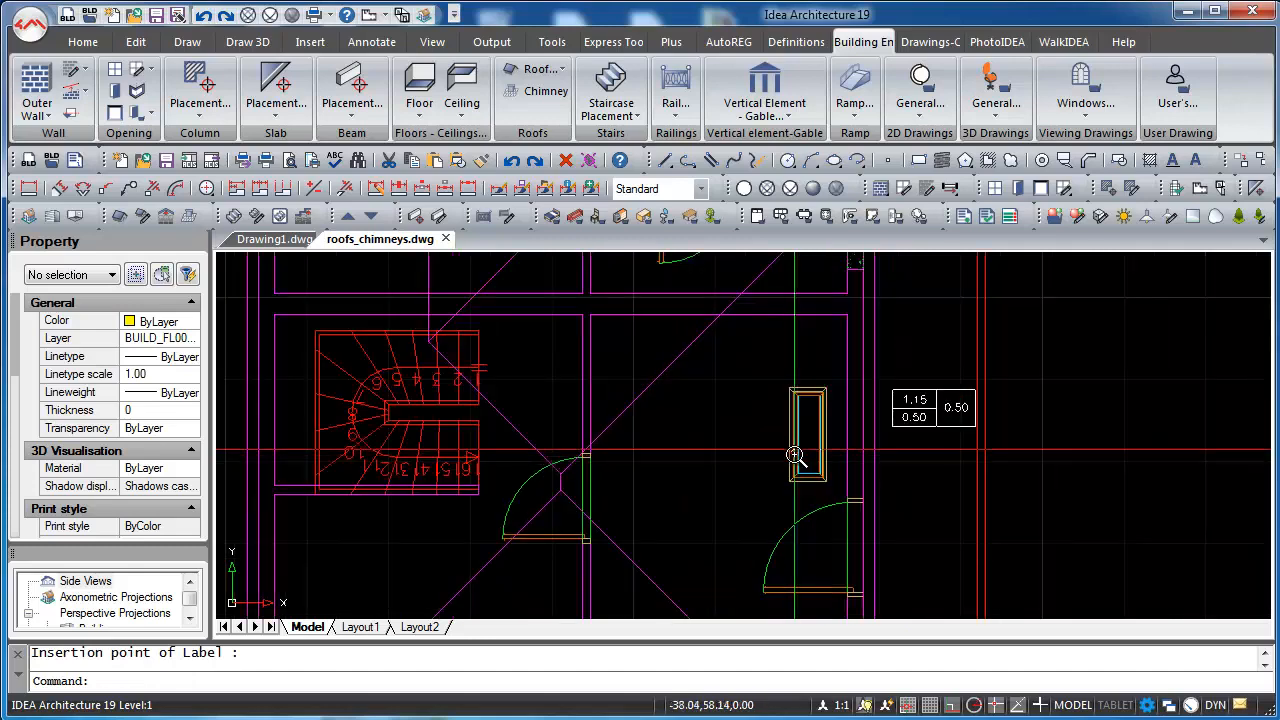
scroll(795, 455, "down", 2)
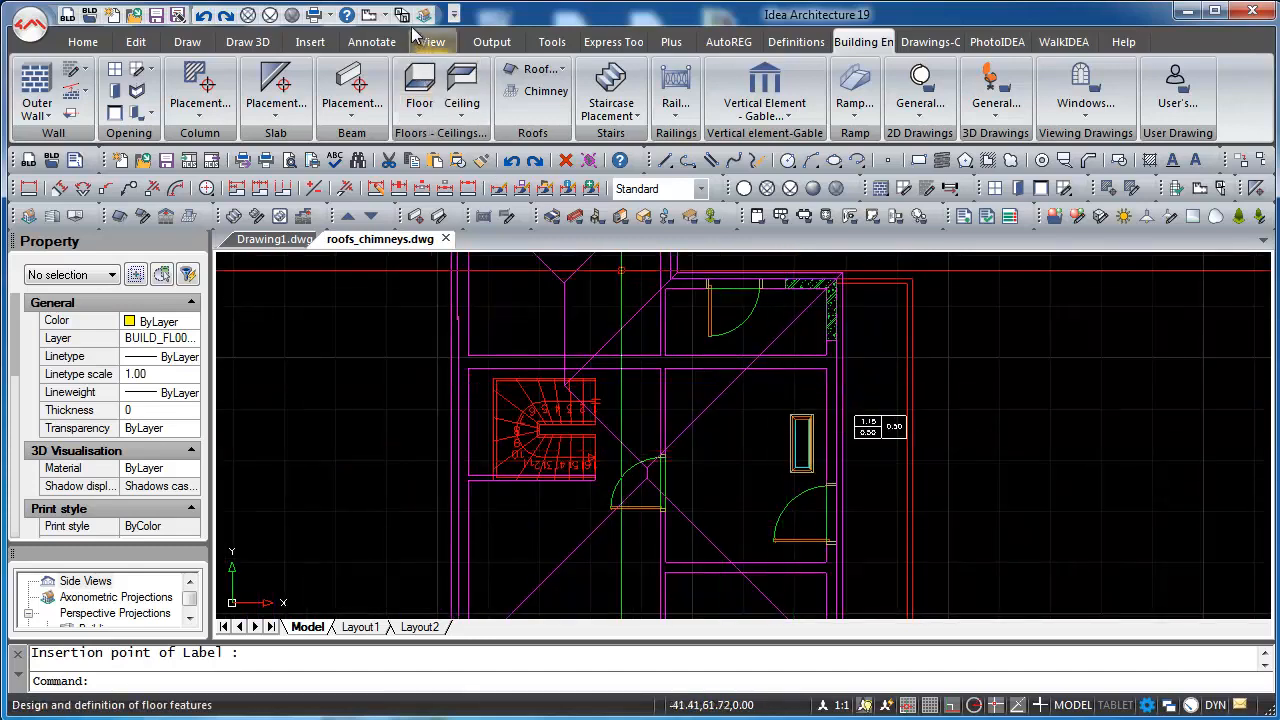
left_click(400, 17)
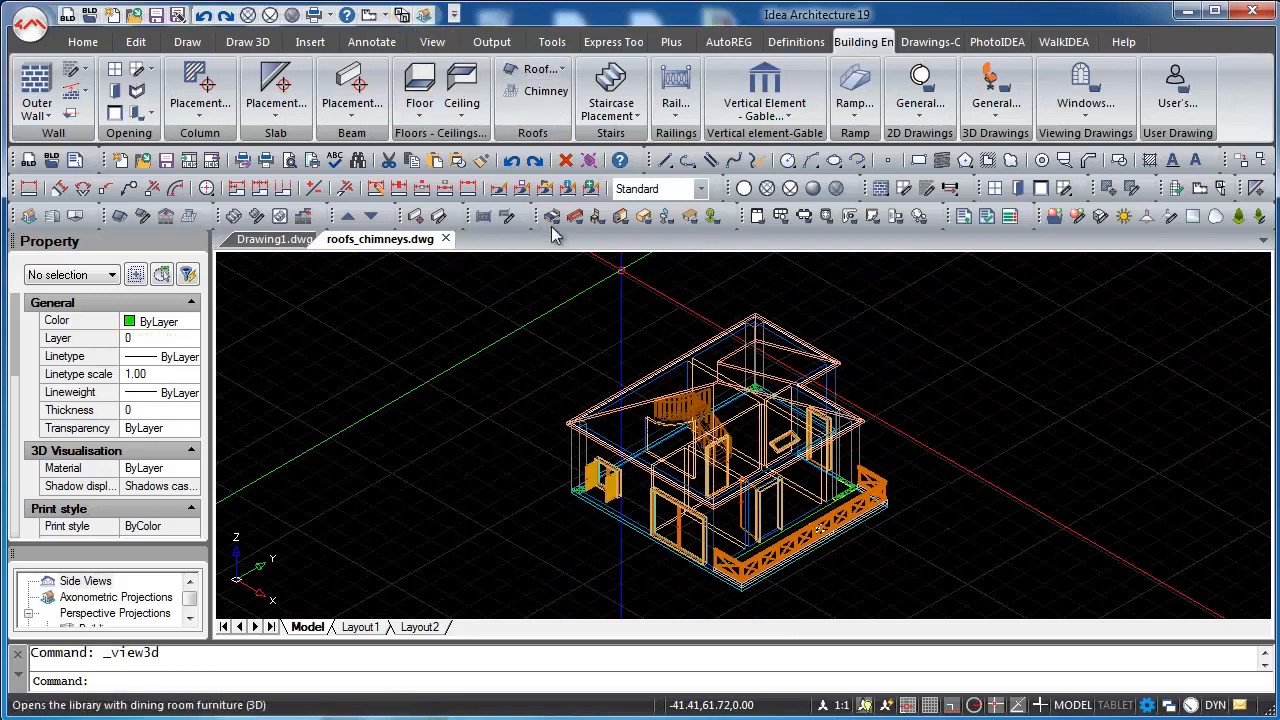
type("HIDE")
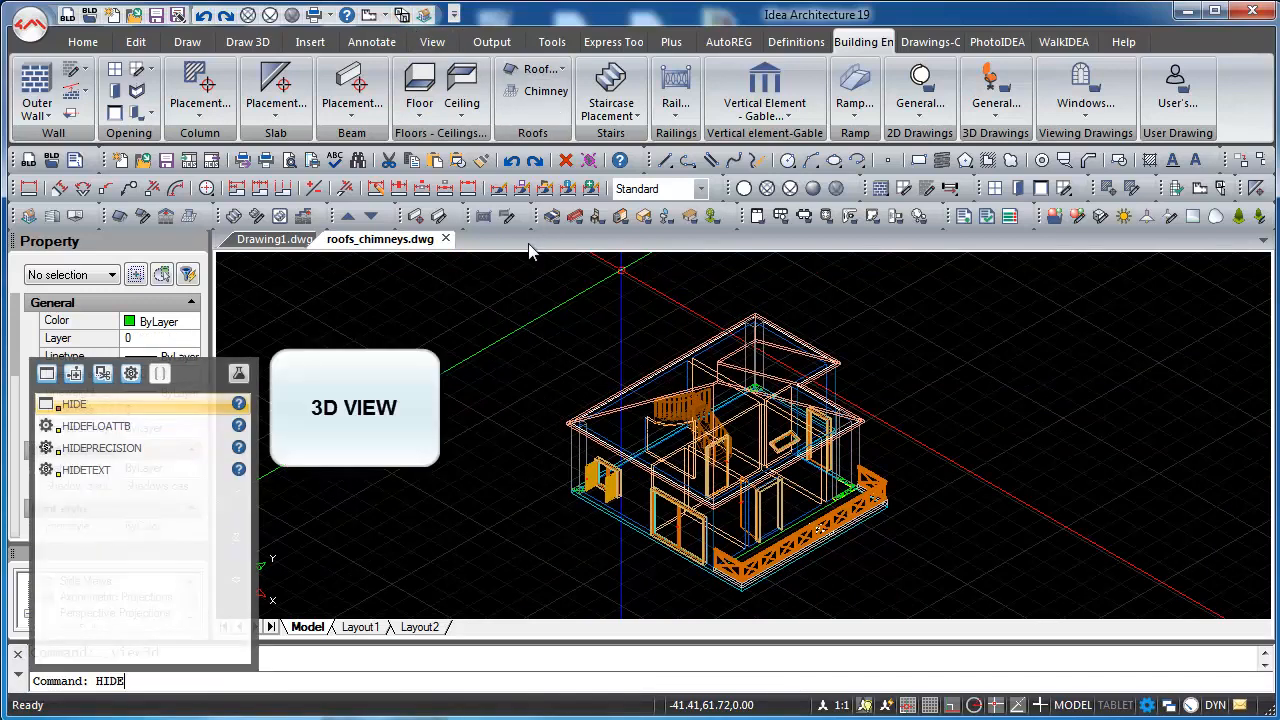
key("Return")
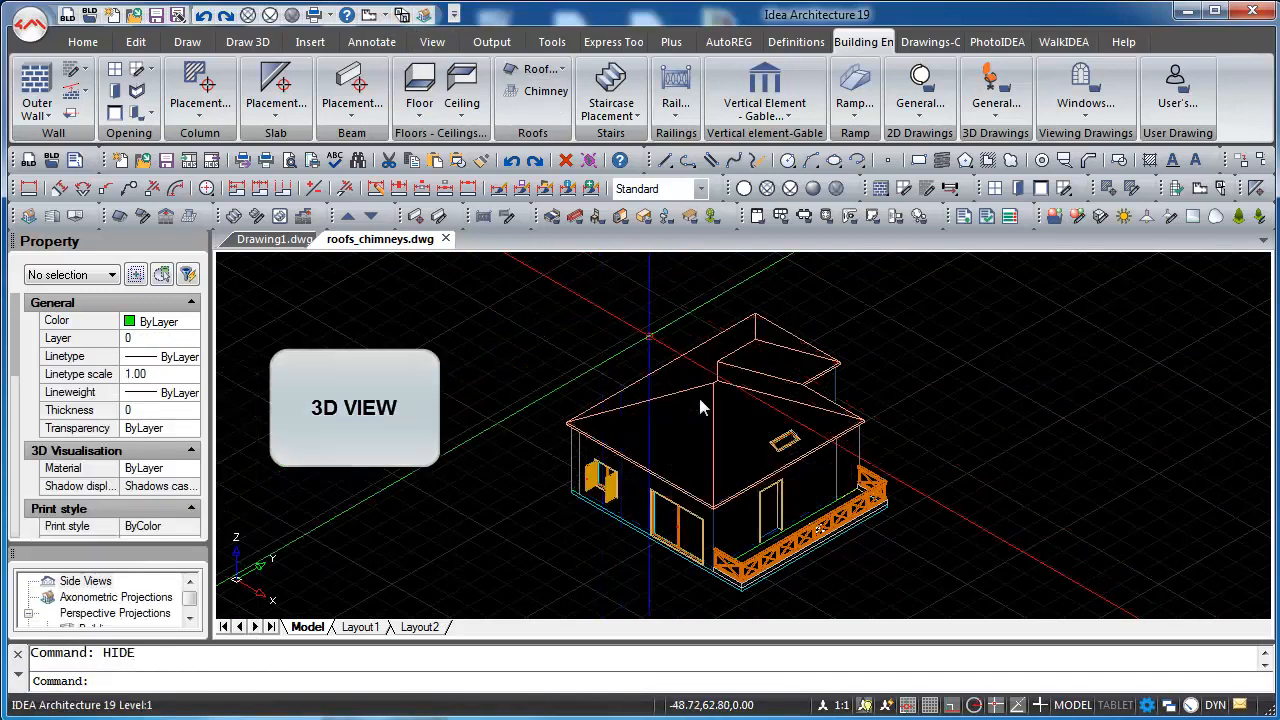
scroll(794, 436, "up", 5)
scroll(794, 436, "down", 6)
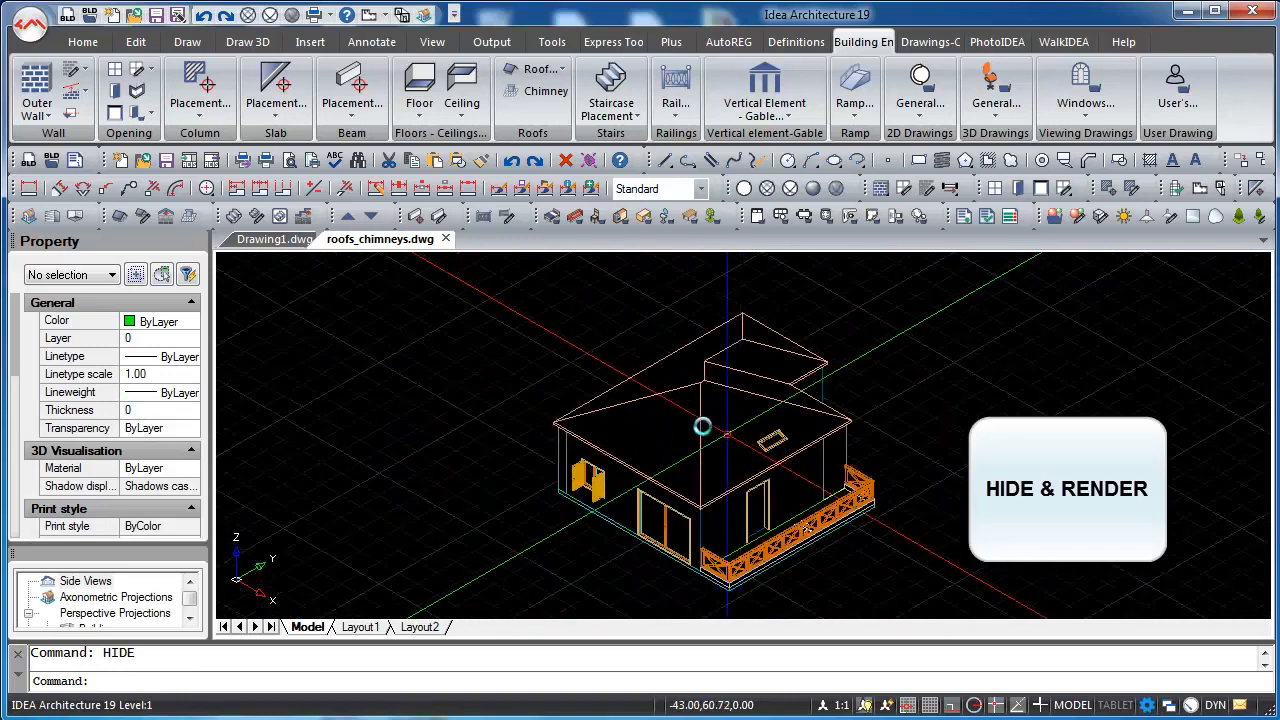
- Render the 3D building and inspect the inclined dormer window in the roof up close
type("rend")
type("er")
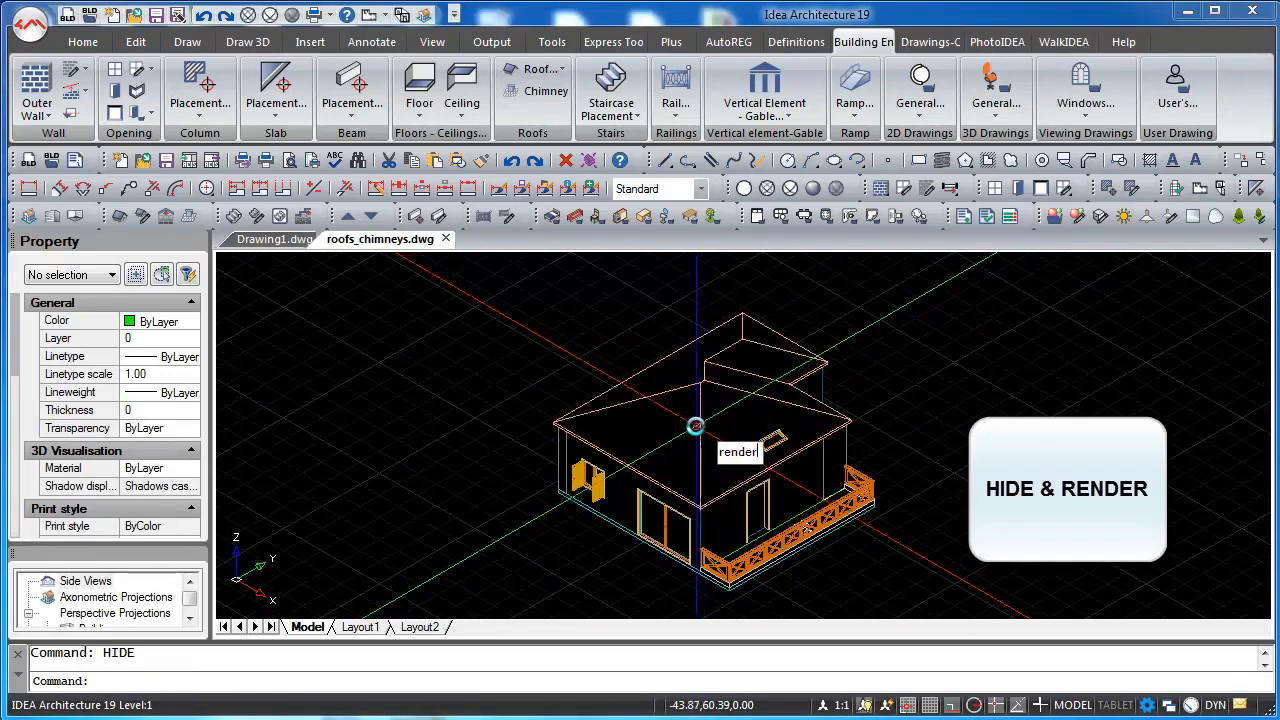
key("Return")
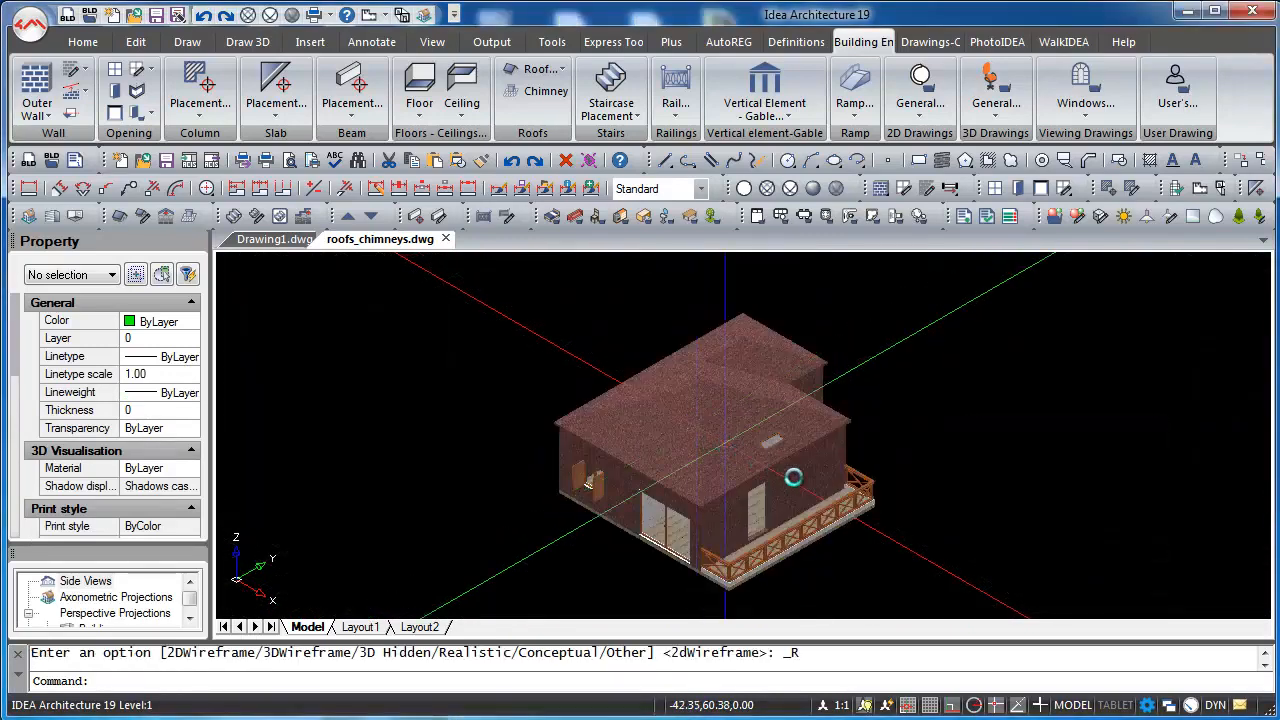
scroll(762, 445, "up", 3)
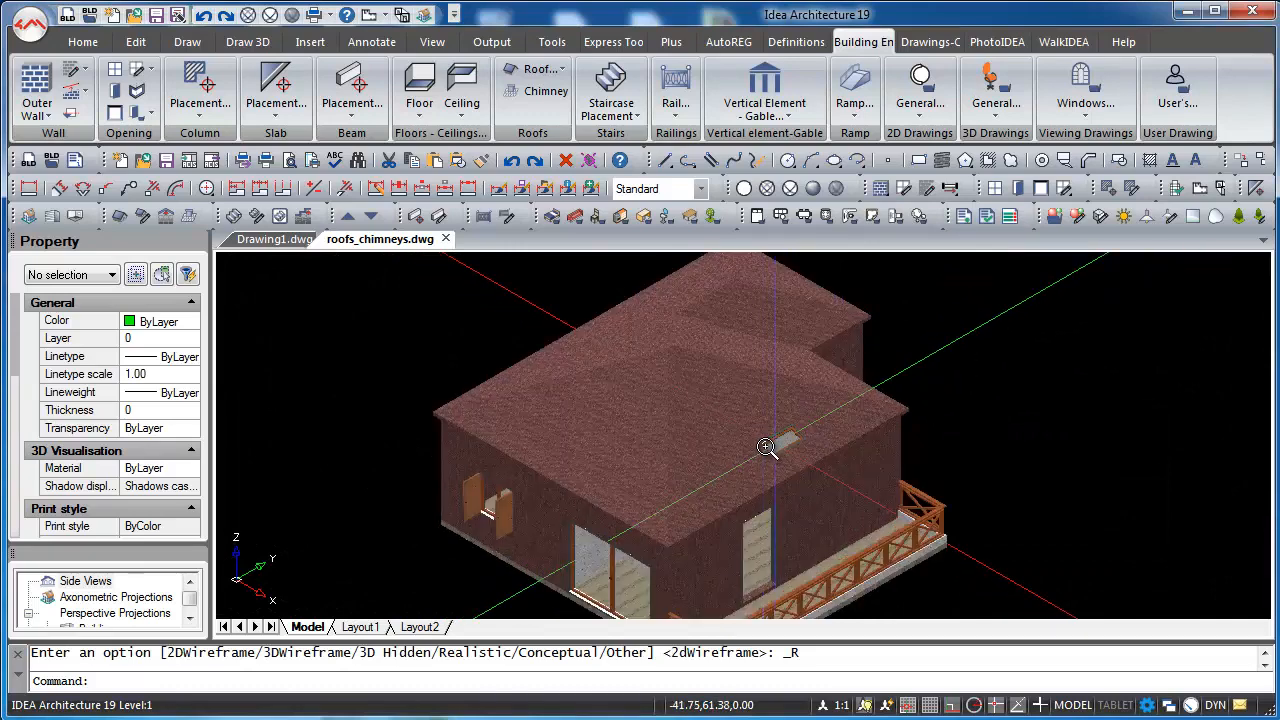
scroll(765, 447, "up", 1)
scroll(623, 400, "down", 4)
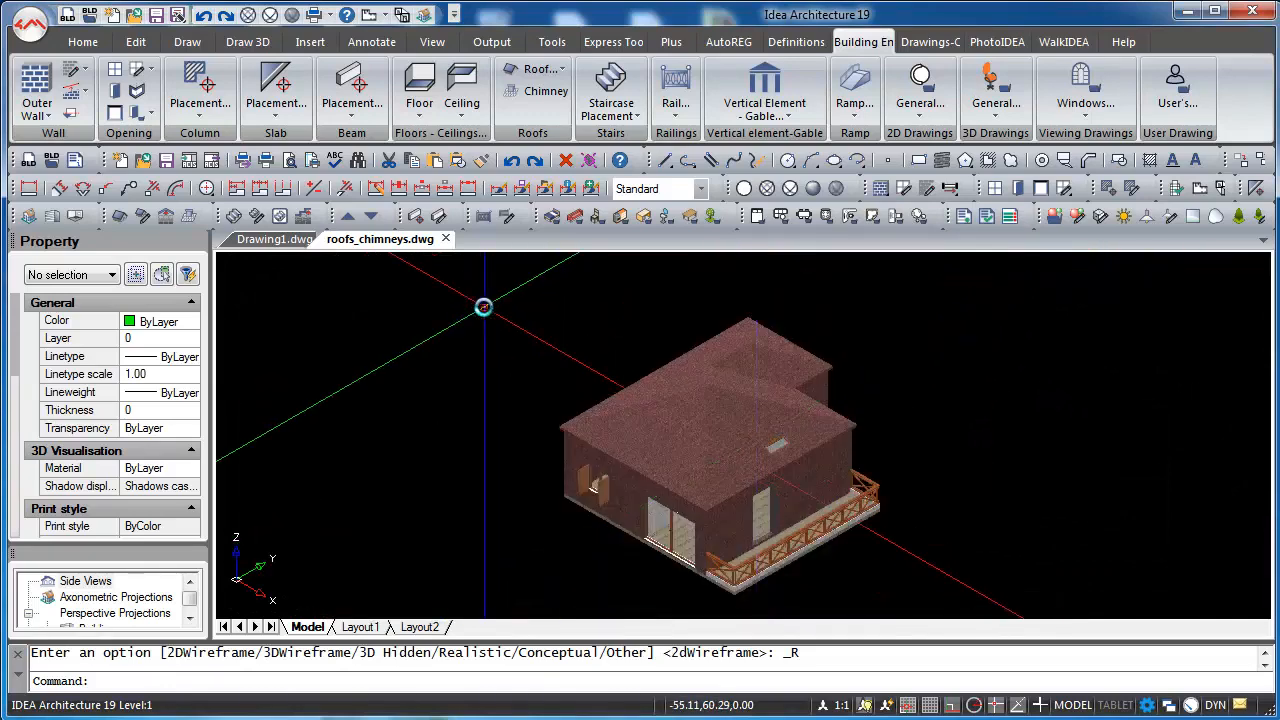
- Return to the plan view and define a rectangular chimney 0.50 by 0.50, height 1.00, at elevation 3.00
left_click(368, 16)
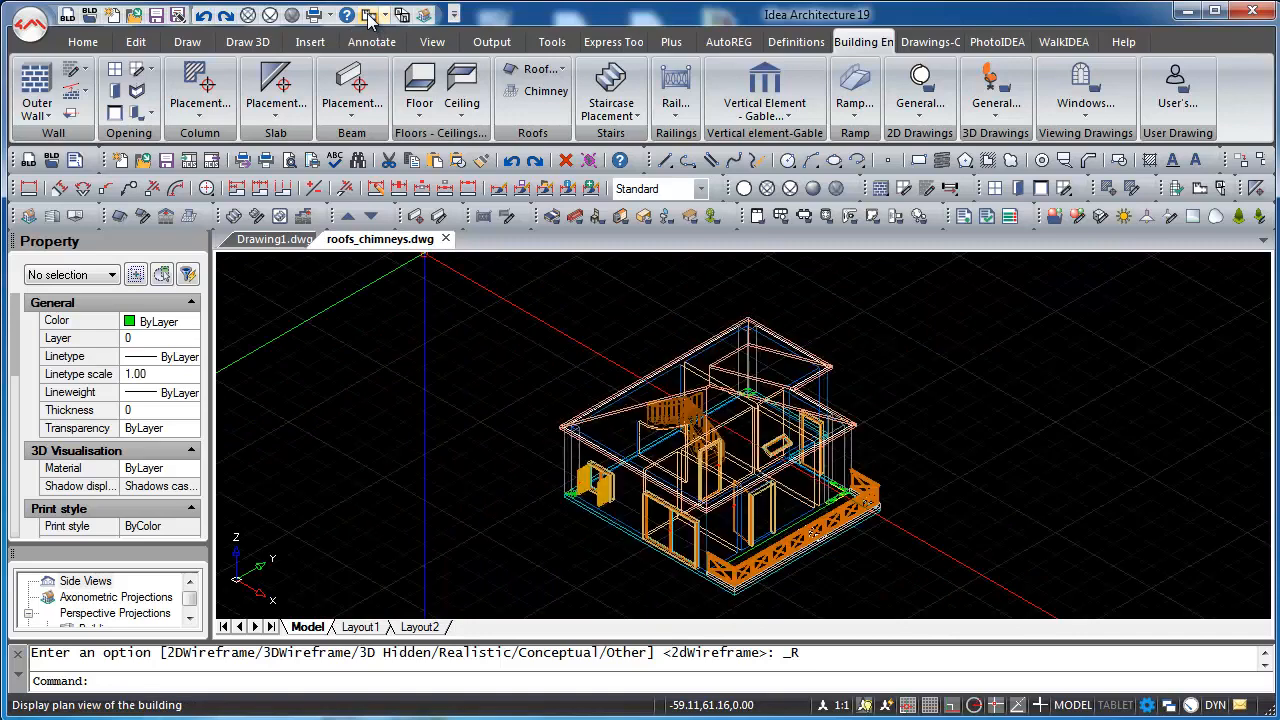
left_click(546, 92)
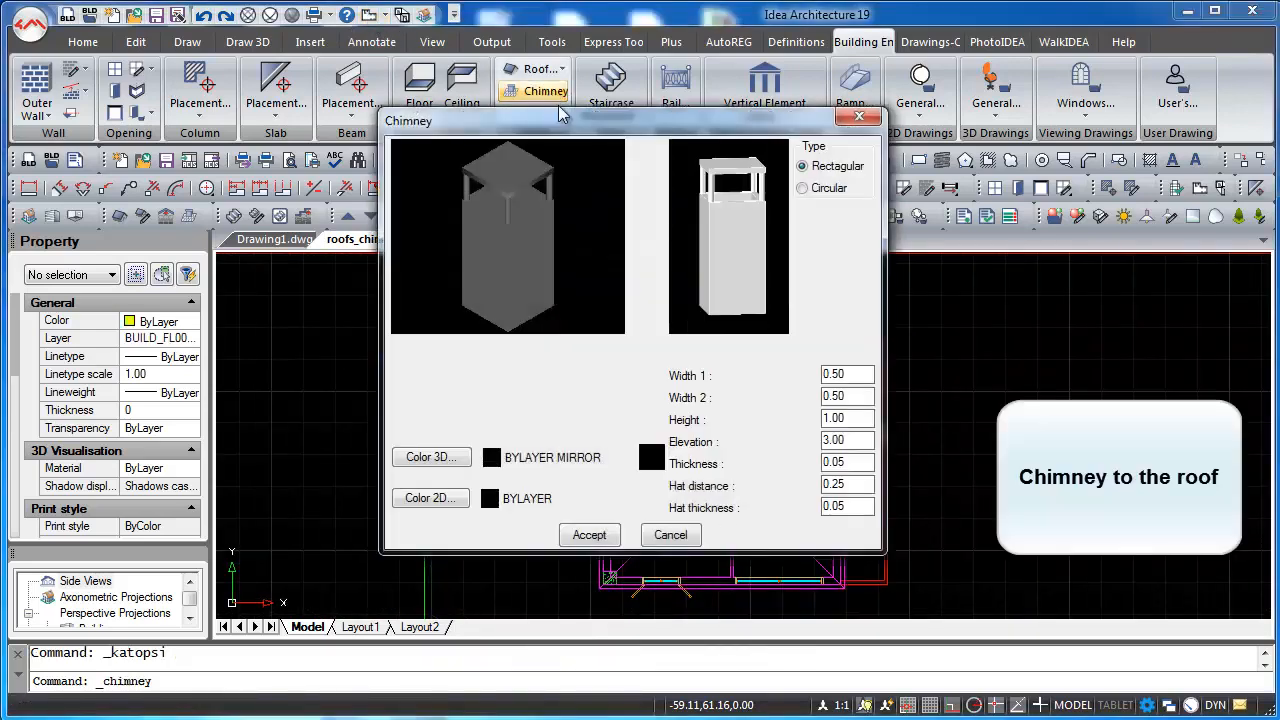
left_click(811, 192)
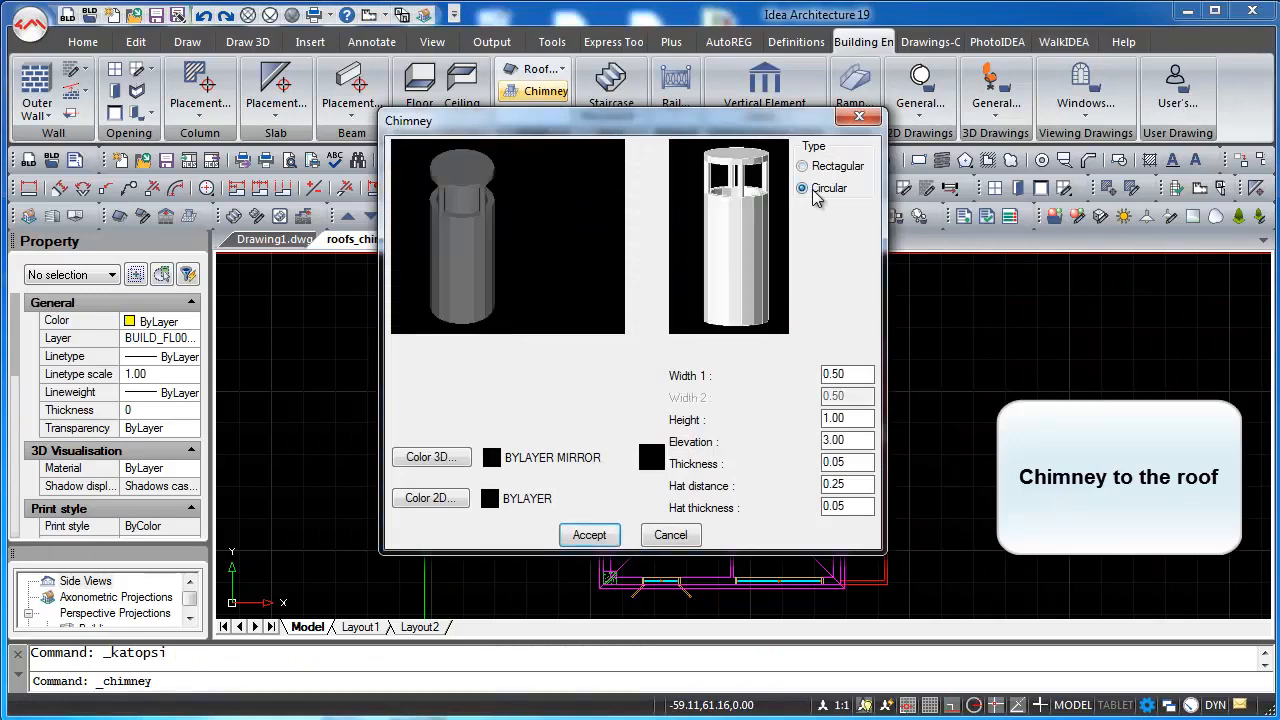
left_click(812, 169)
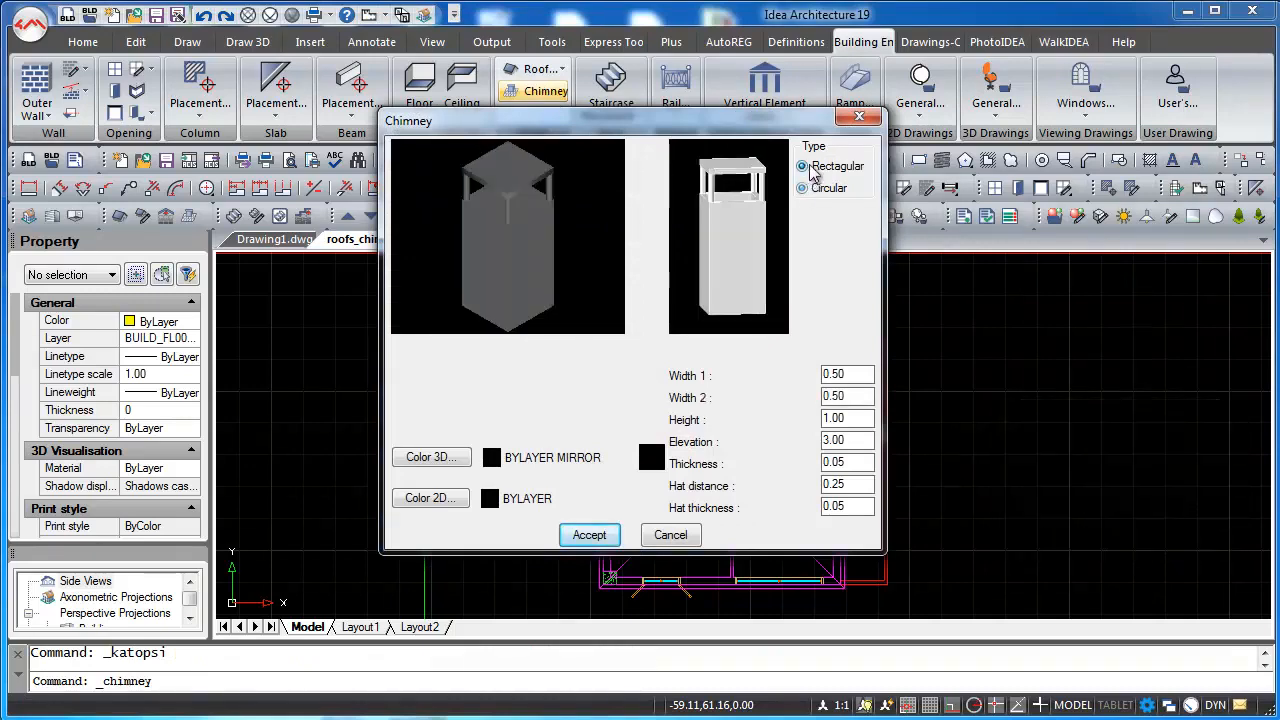
left_click(589, 535)
- With object snap off, insert the chimney just inside the house's lower-left corner at an angle of 0.00
scroll(583, 520, "up", 3)
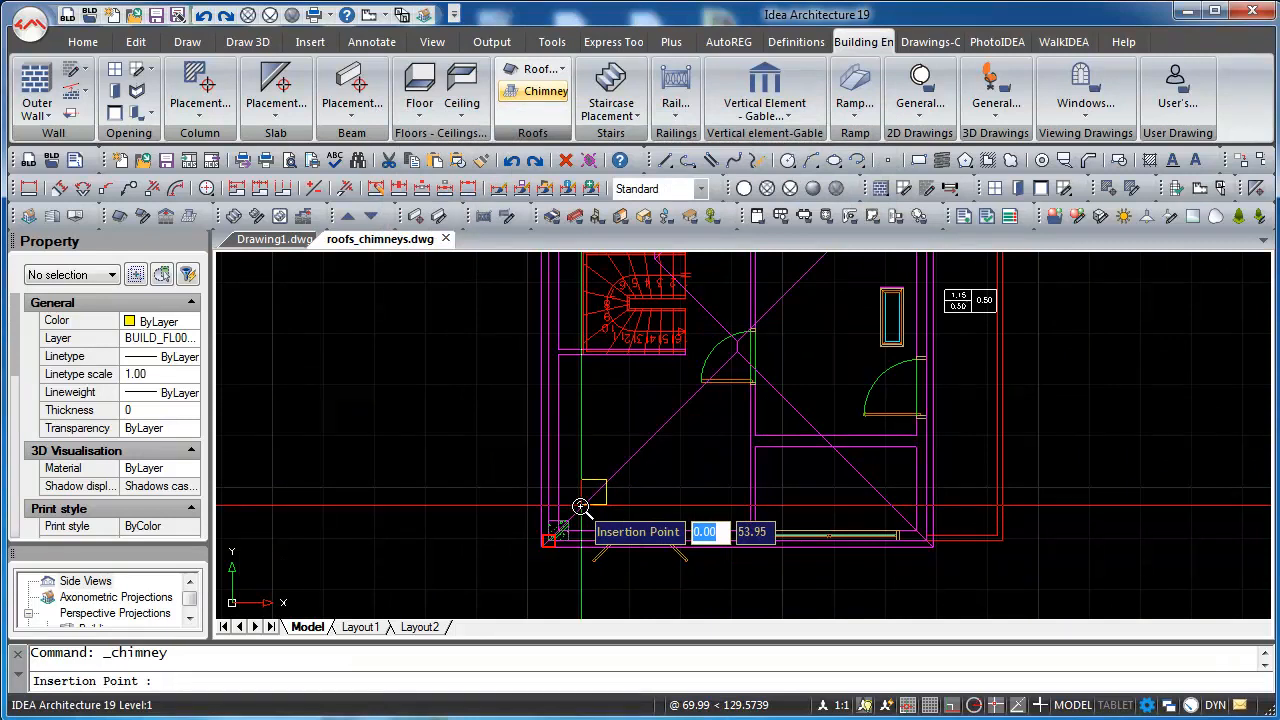
key("F3")
left_click(580, 506)
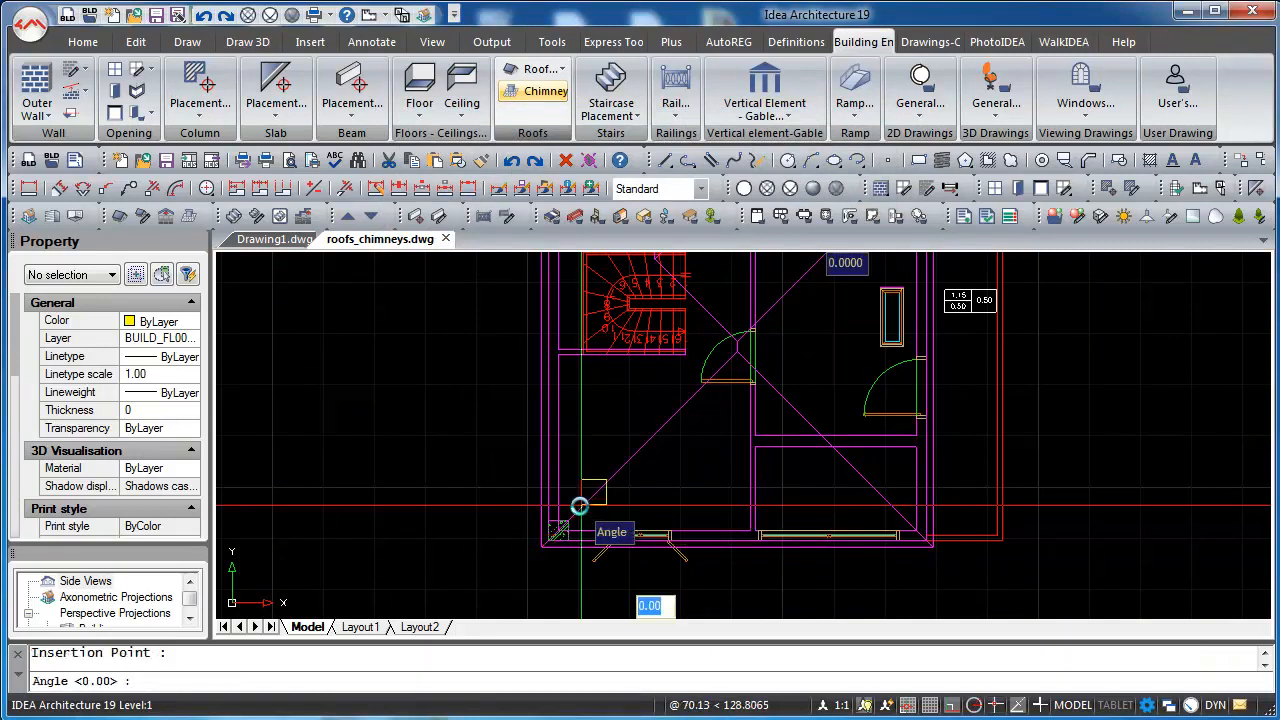
key("Return")
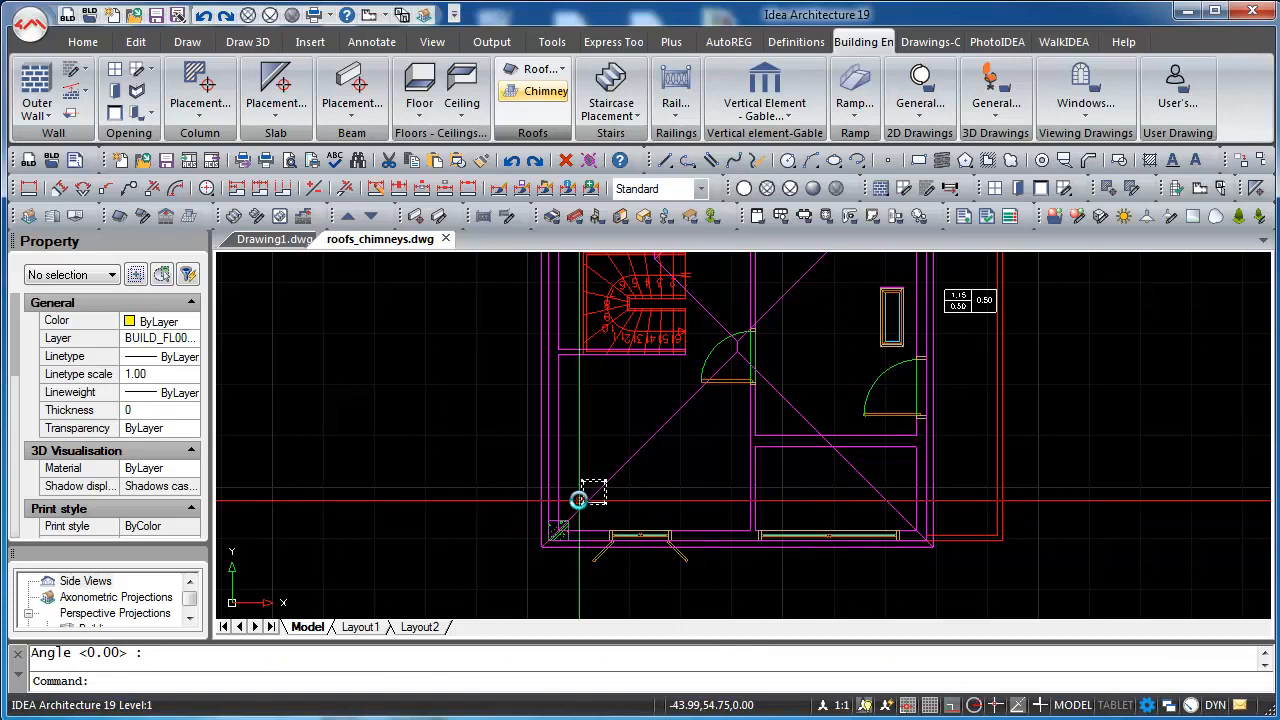
- Show the building with its new chimney in 3D and render it
scroll(511, 478, "down", 4)
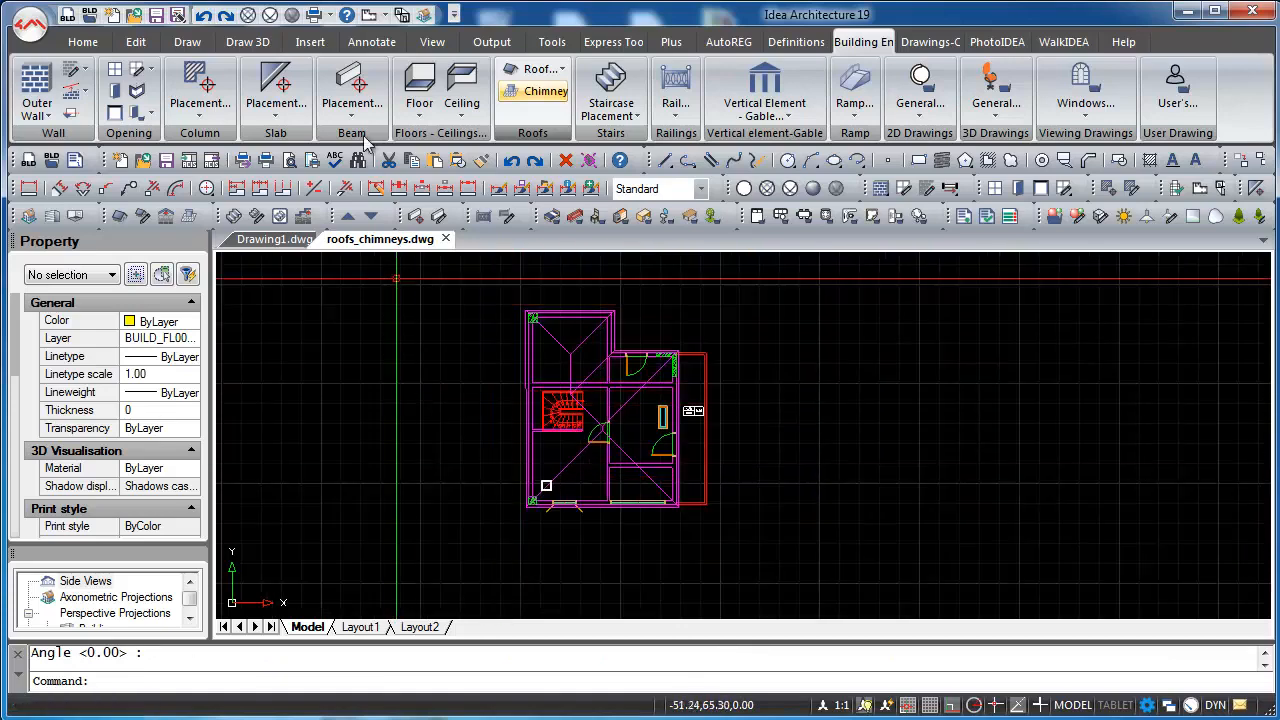
left_click(402, 16)
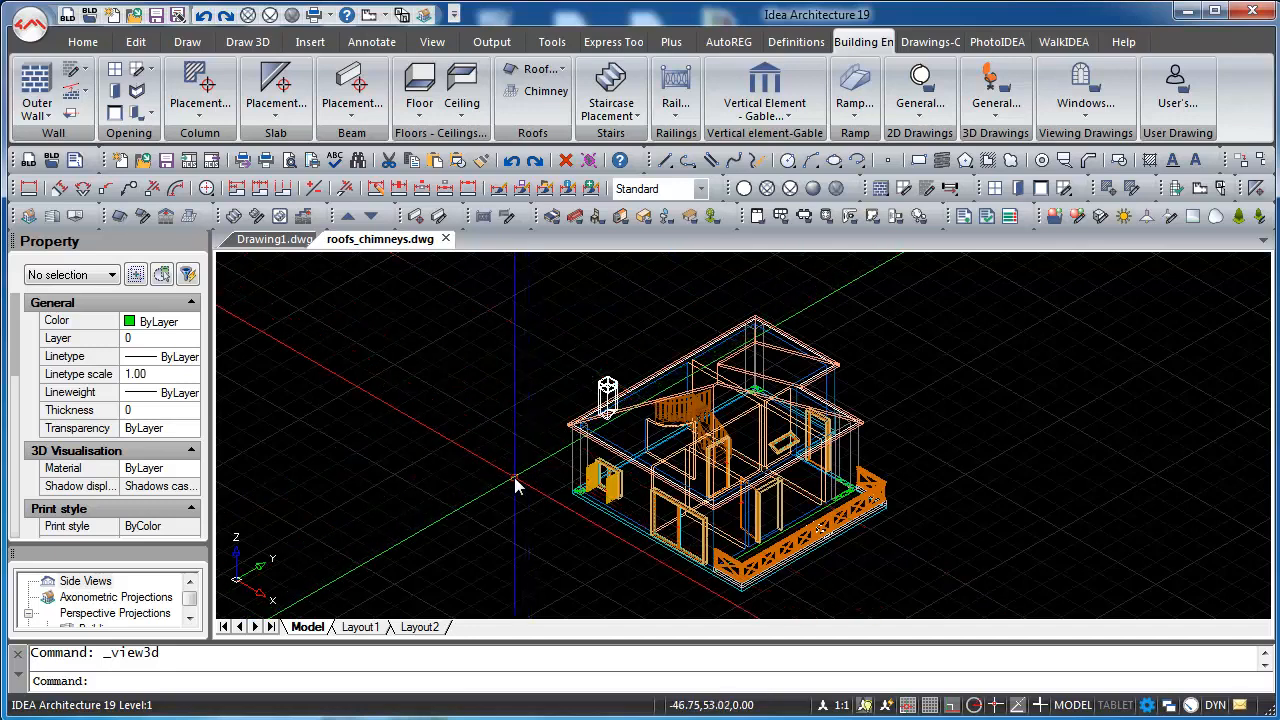
type("render")
key("Return")
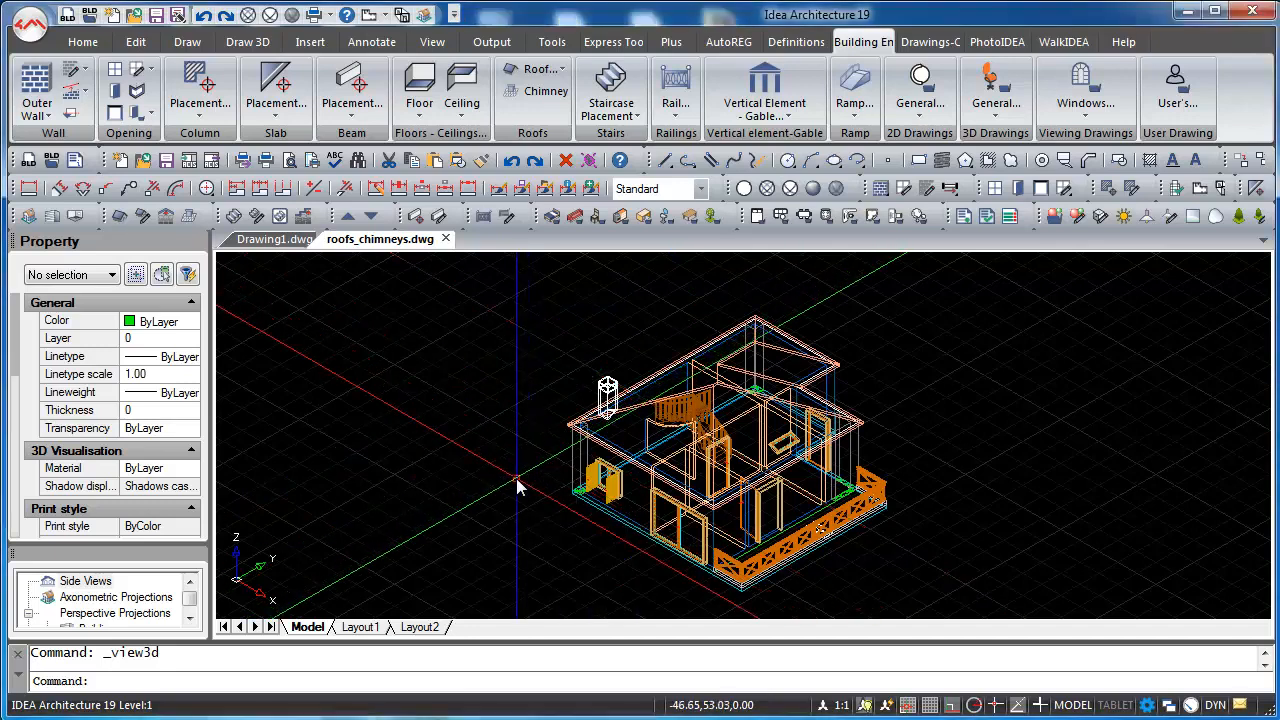